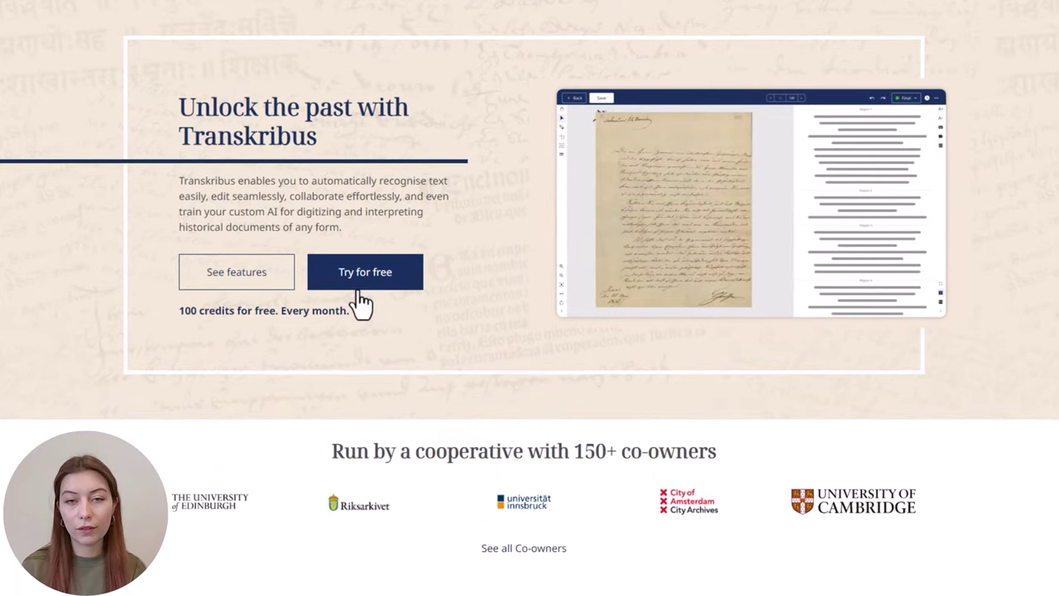
# - Start the free Transkribus sign-up with 'Try for free' and reach the Desk home page
pyautogui.click(361, 294)
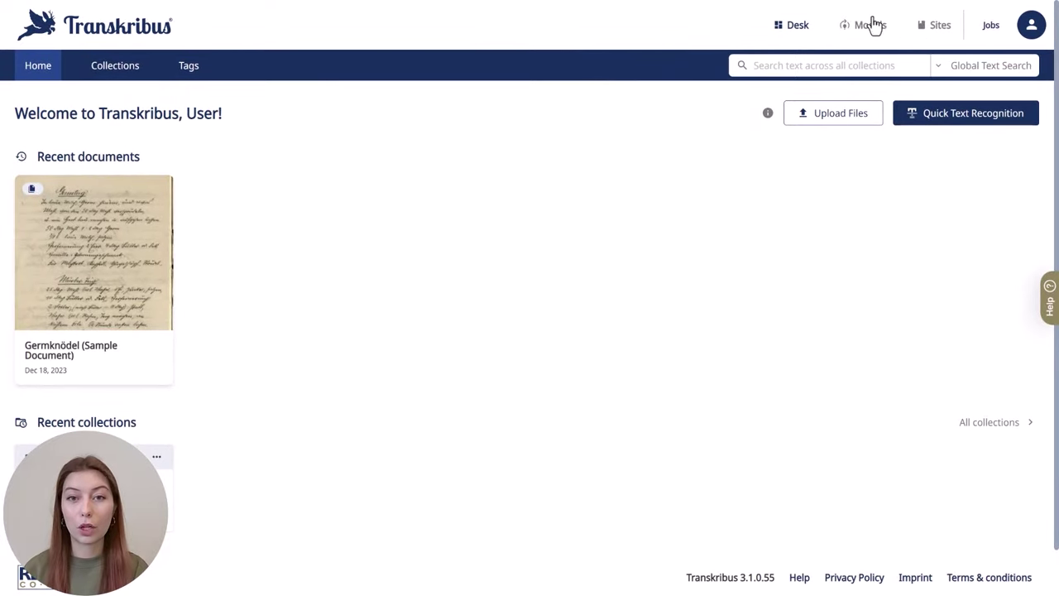
# - Browse the Models training dashboard and the public model gallery, then go to the Sites overview
pyautogui.click(871, 24)
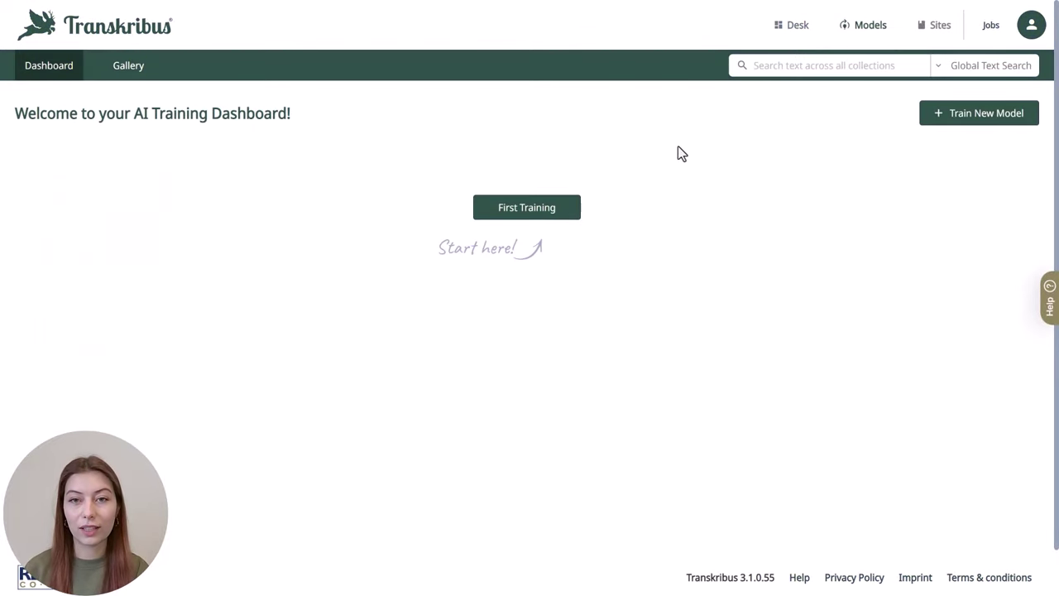
pyautogui.click(534, 212)
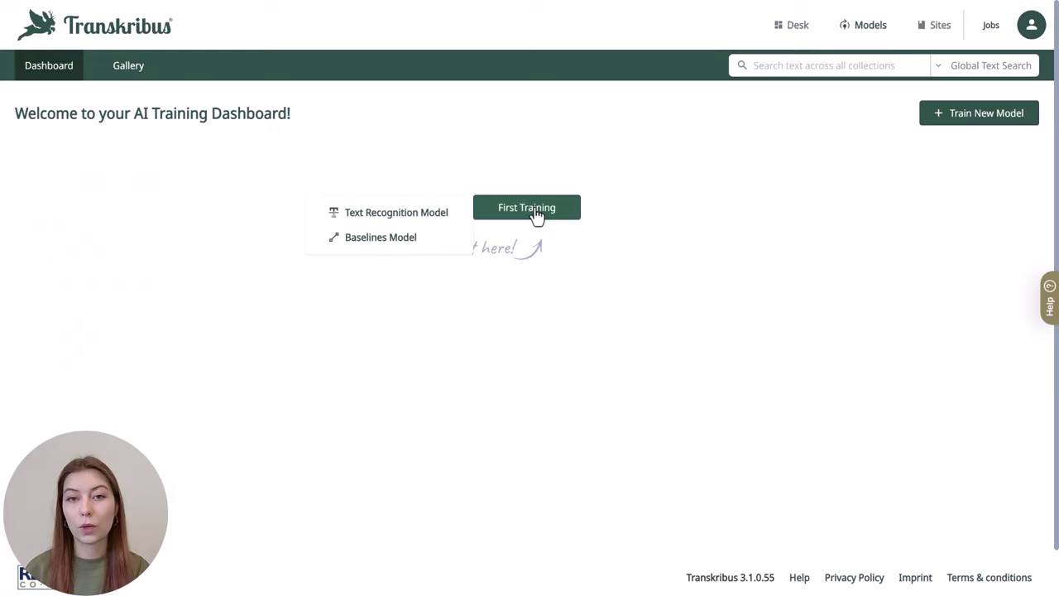
pyautogui.click(130, 78)
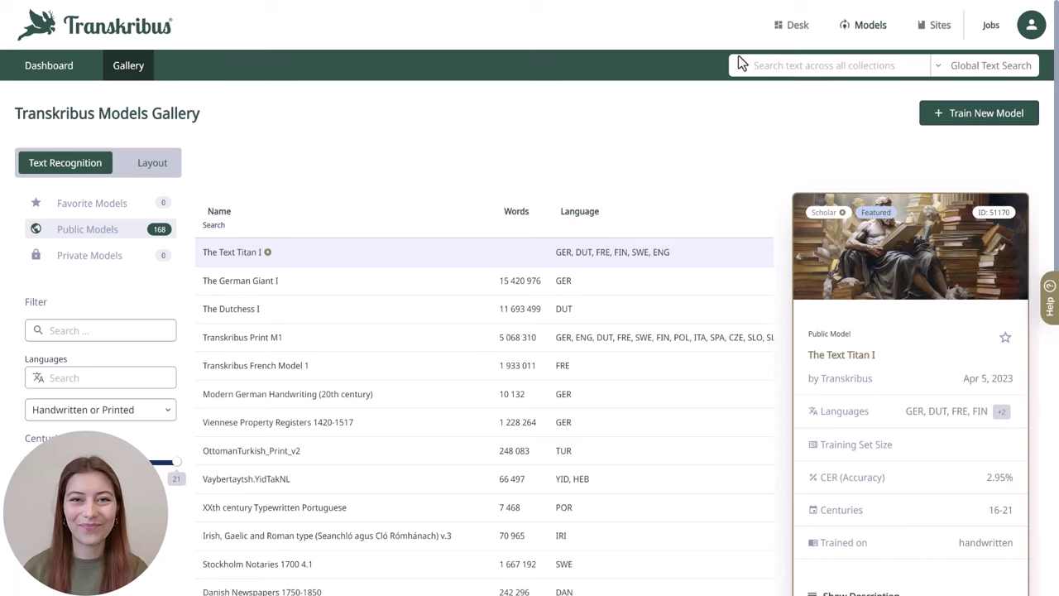
pyautogui.click(939, 25)
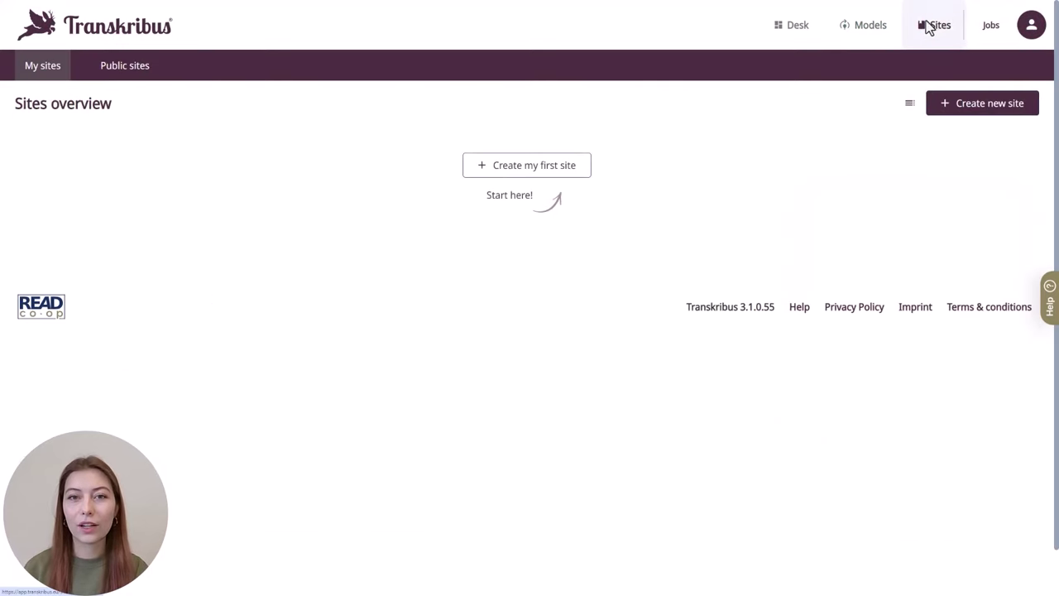
# - Create a site titled 'My Website' and connect it to Default Collection
pyautogui.click(532, 173)
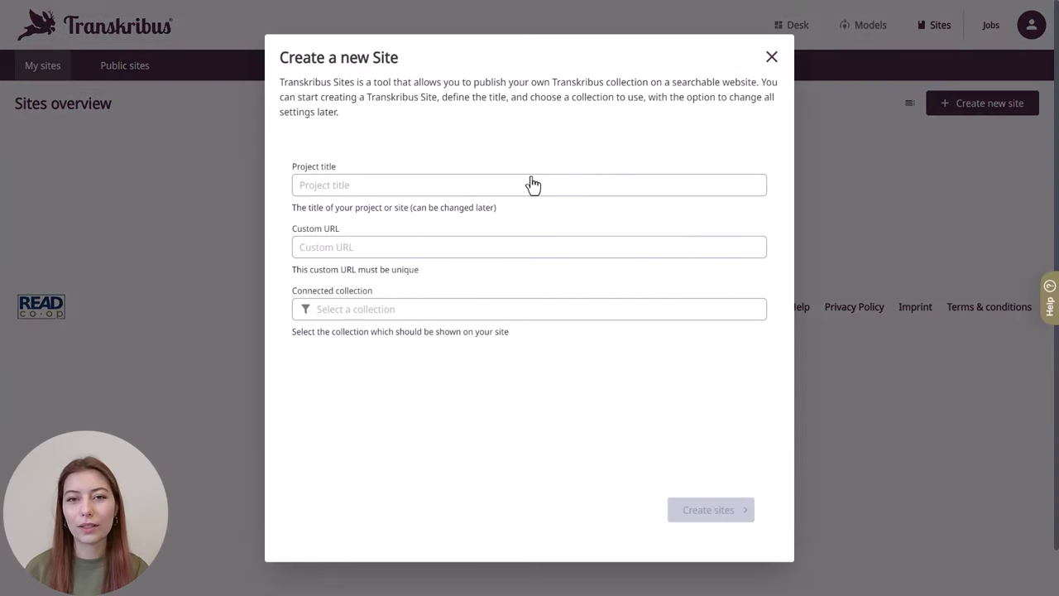
pyautogui.click(527, 182)
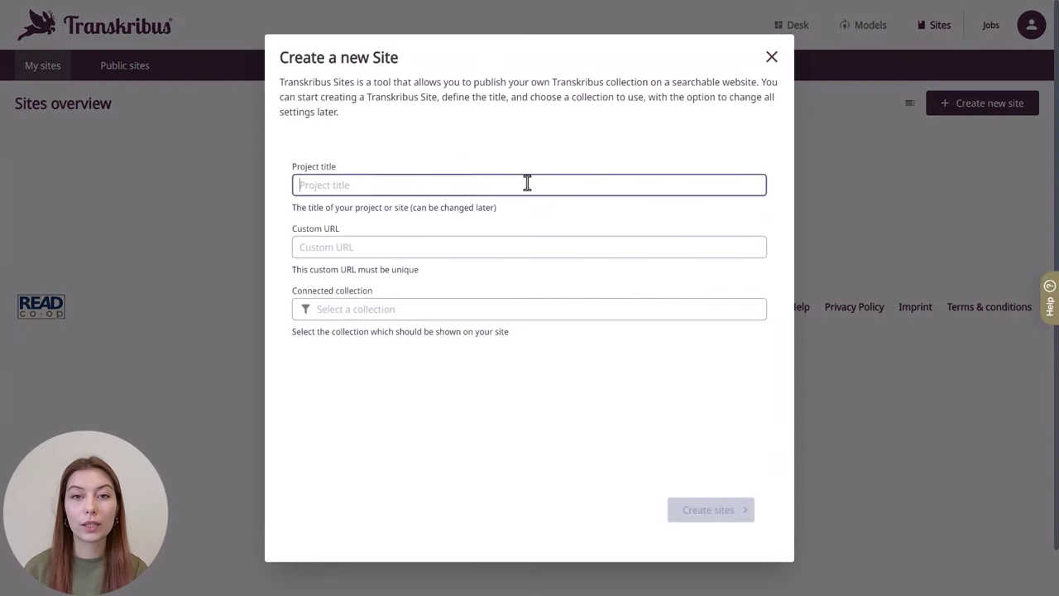
pyautogui.write('My')
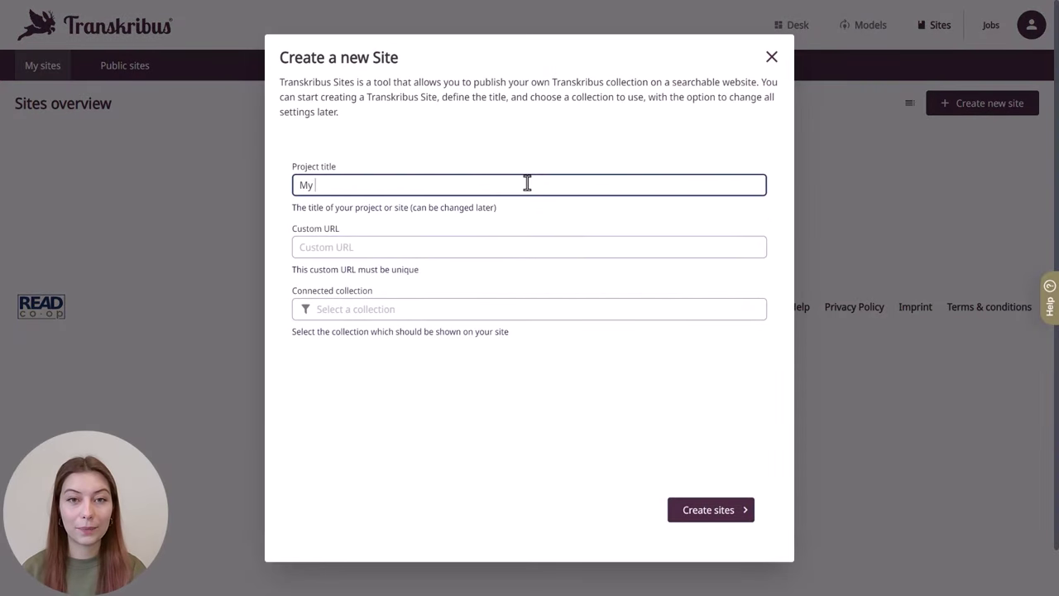
pyautogui.write(' Website')
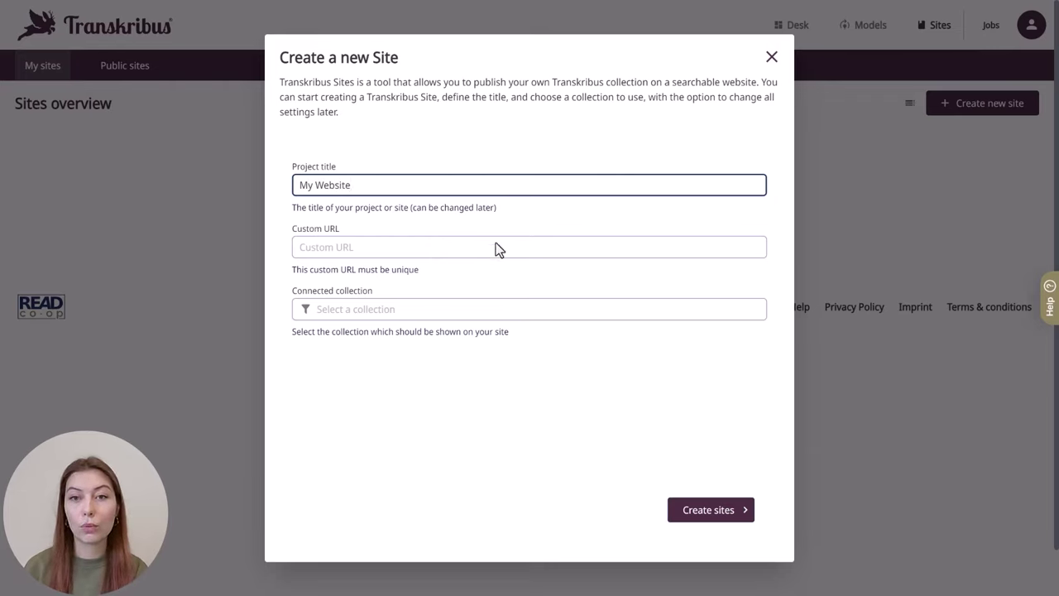
pyautogui.click(469, 305)
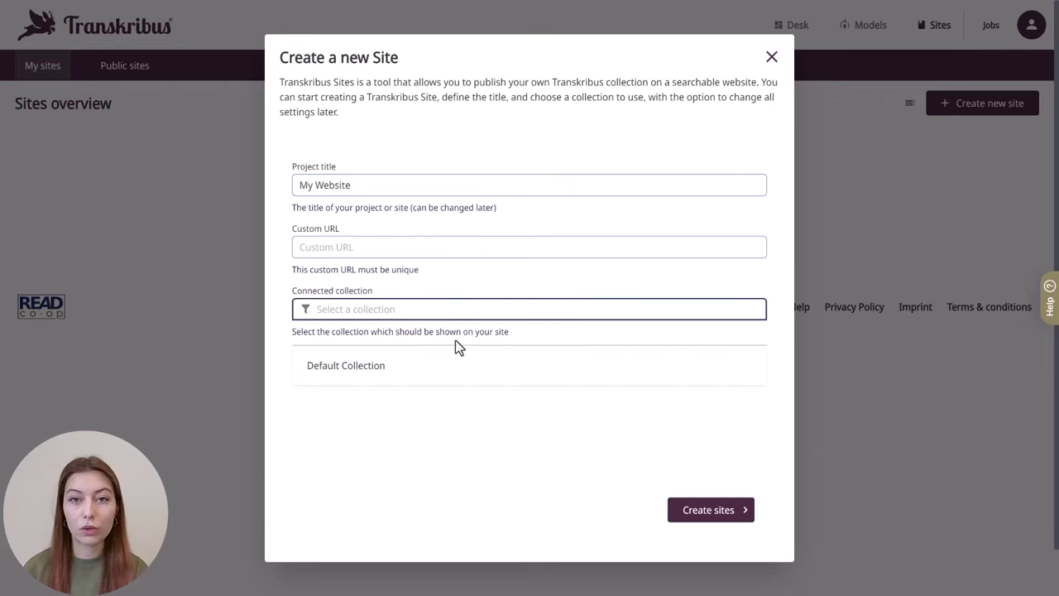
pyautogui.click(457, 369)
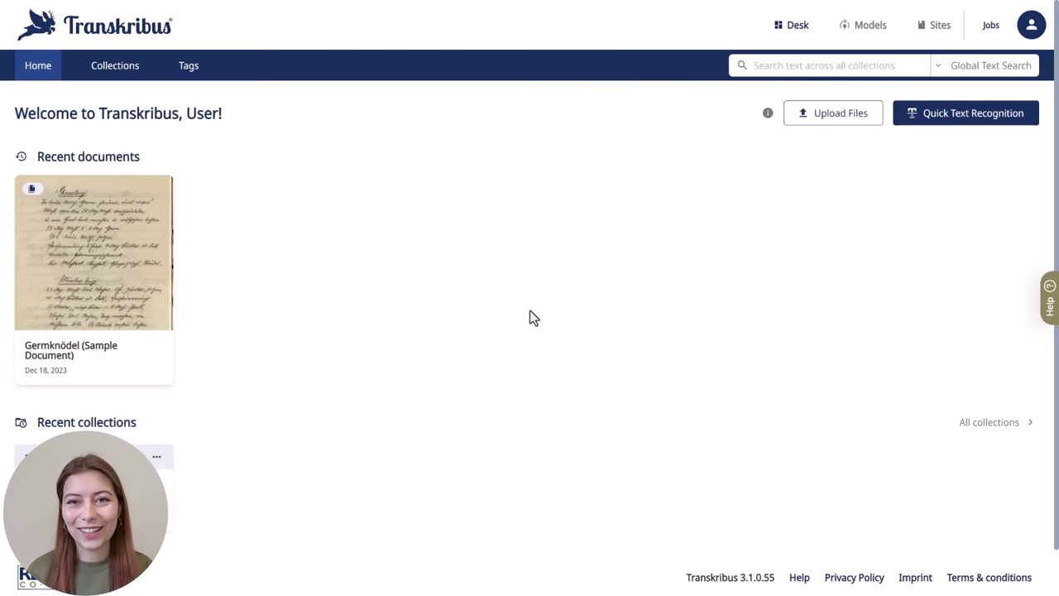
# - Create a new collection named 'First Collection'
pyautogui.click(116, 74)
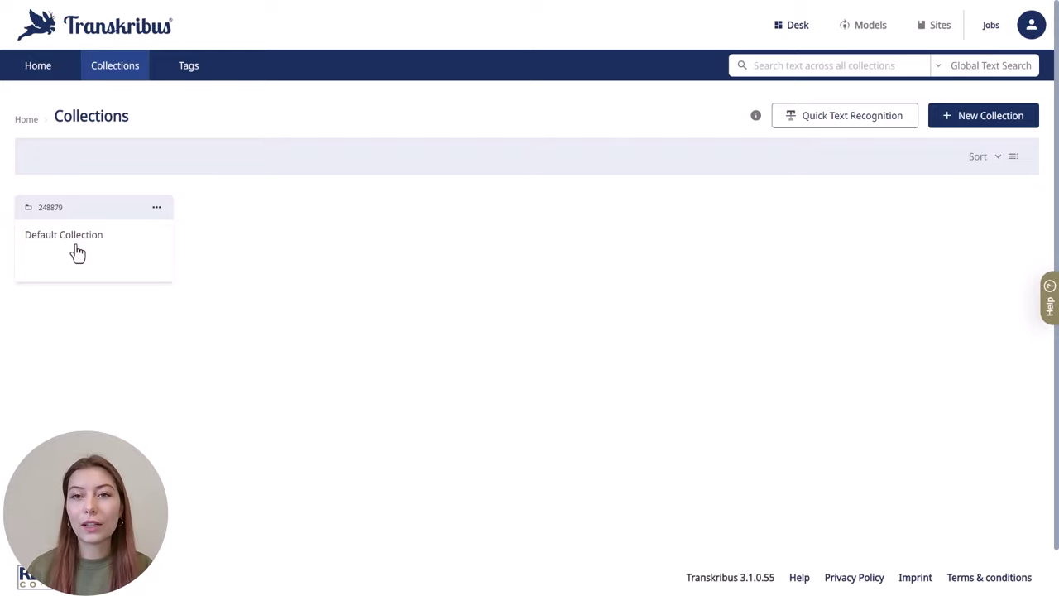
pyautogui.click(1001, 132)
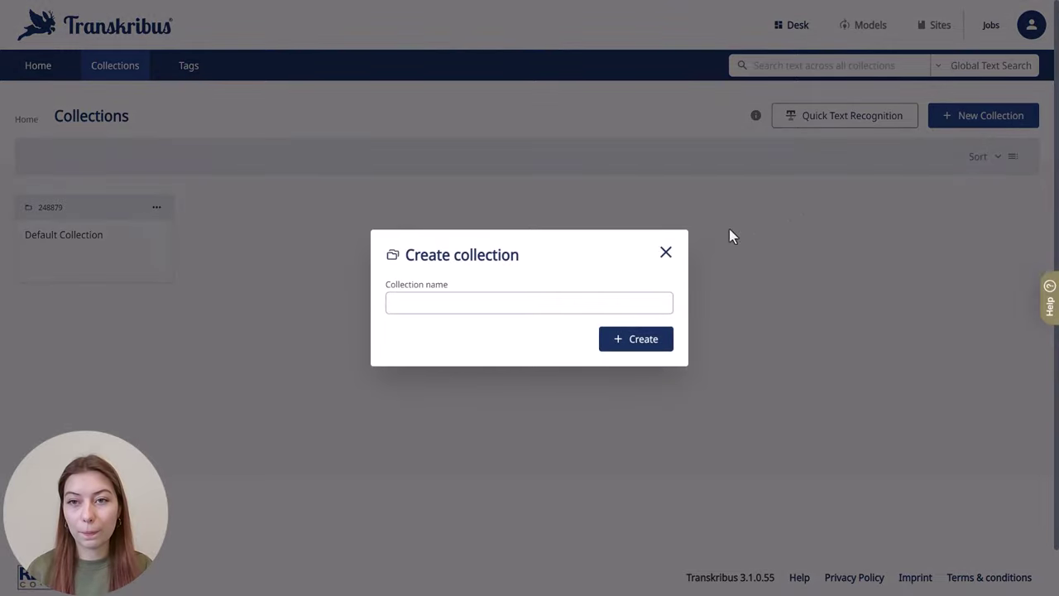
pyautogui.click(613, 304)
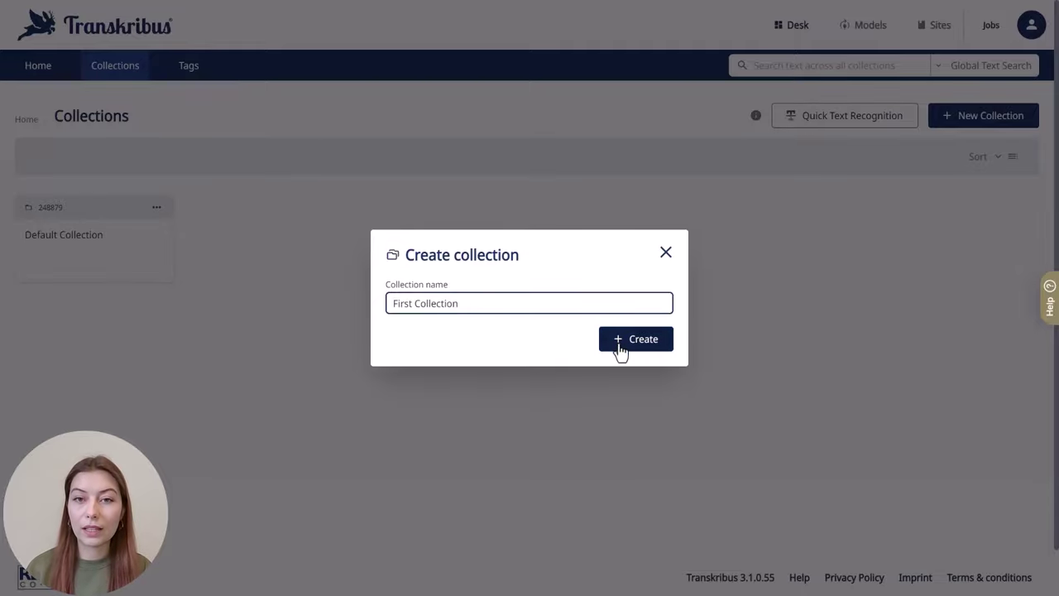
pyautogui.click(624, 340)
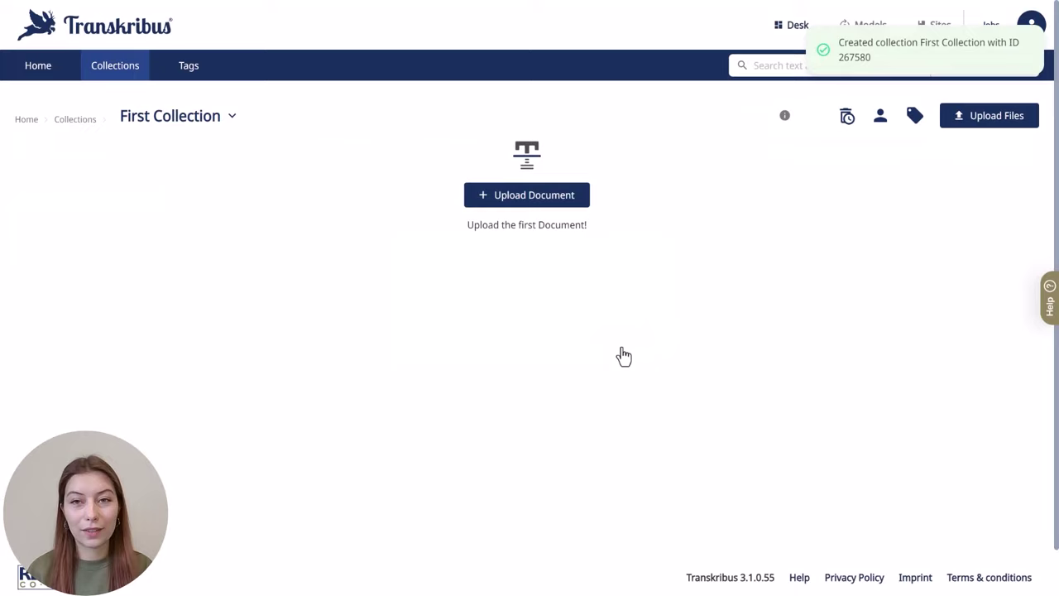
# - Open First Collection and bring up its Upload Document form
pyautogui.click(128, 77)
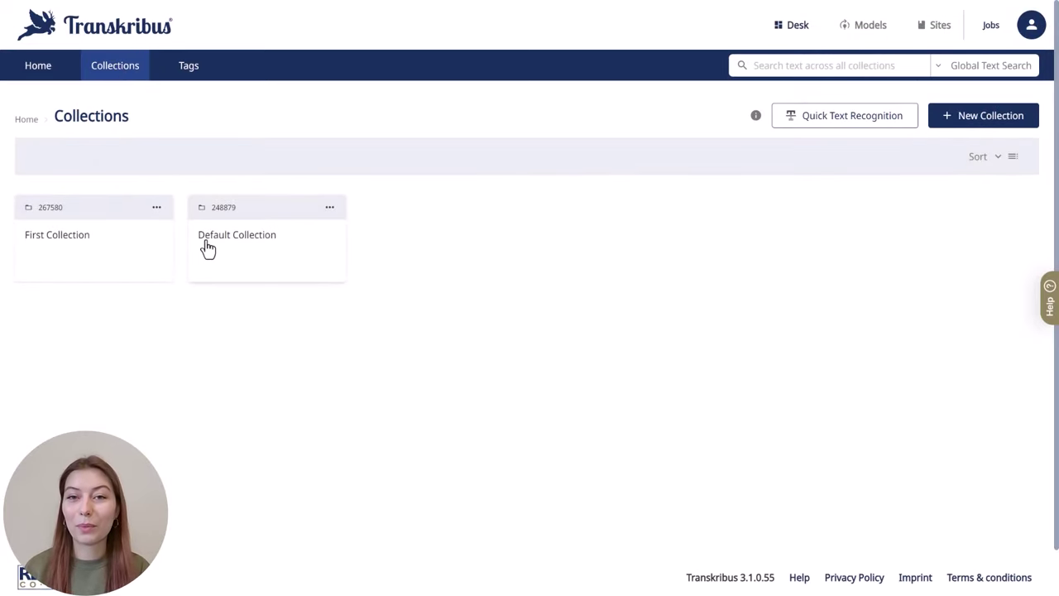
pyautogui.click(102, 263)
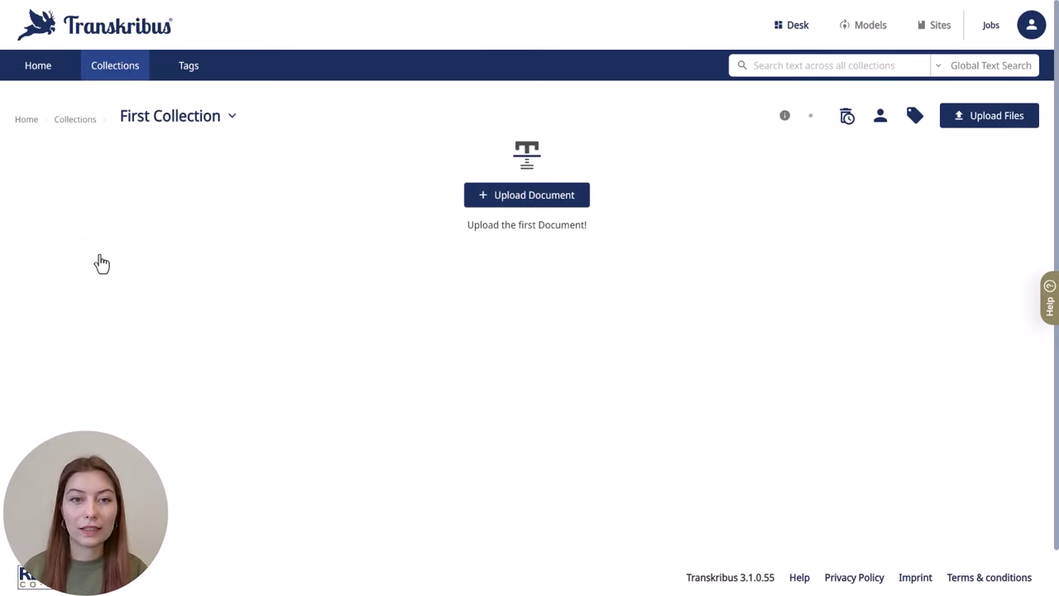
pyautogui.click(526, 197)
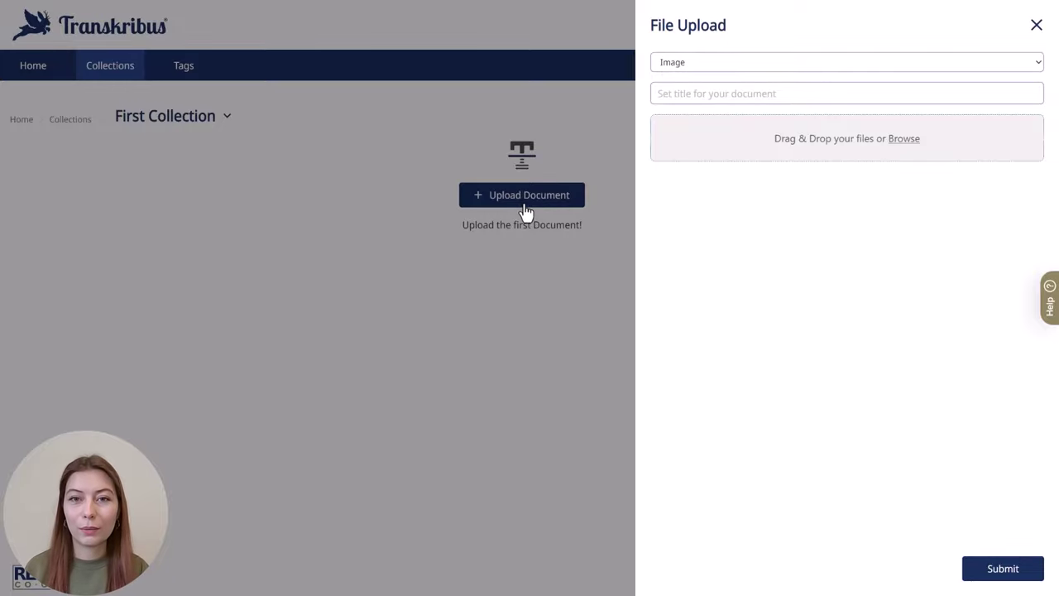
# - Upload the Marjory page images as a document titled 'Diary Marjory'
pyautogui.moveTo(525, 213); pyautogui.dragTo(781, 139)
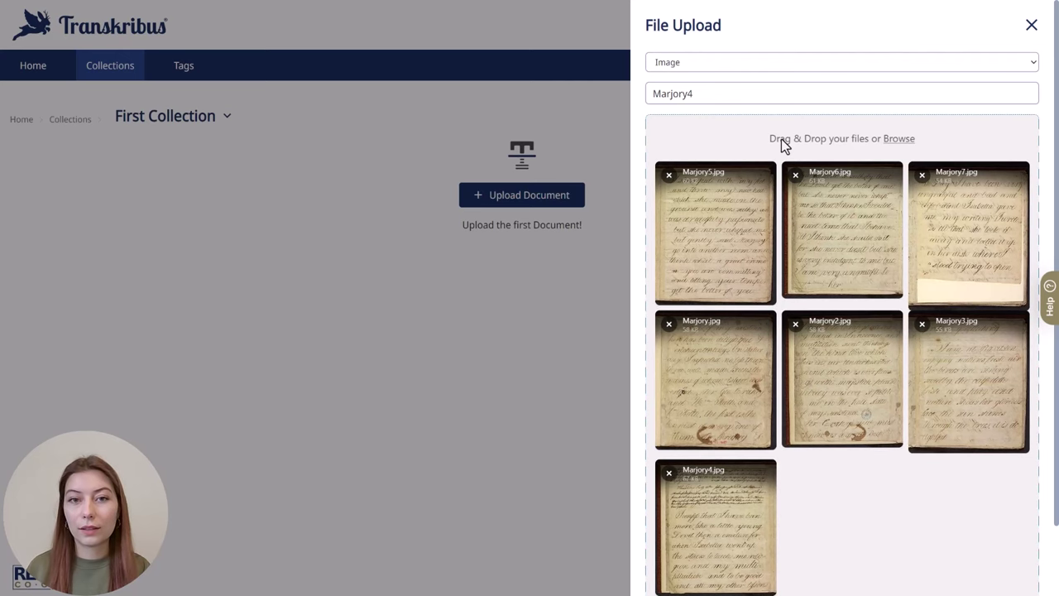
pyautogui.moveTo(748, 93); pyautogui.dragTo(626, 107)
pyautogui.write('Diary Marjory')
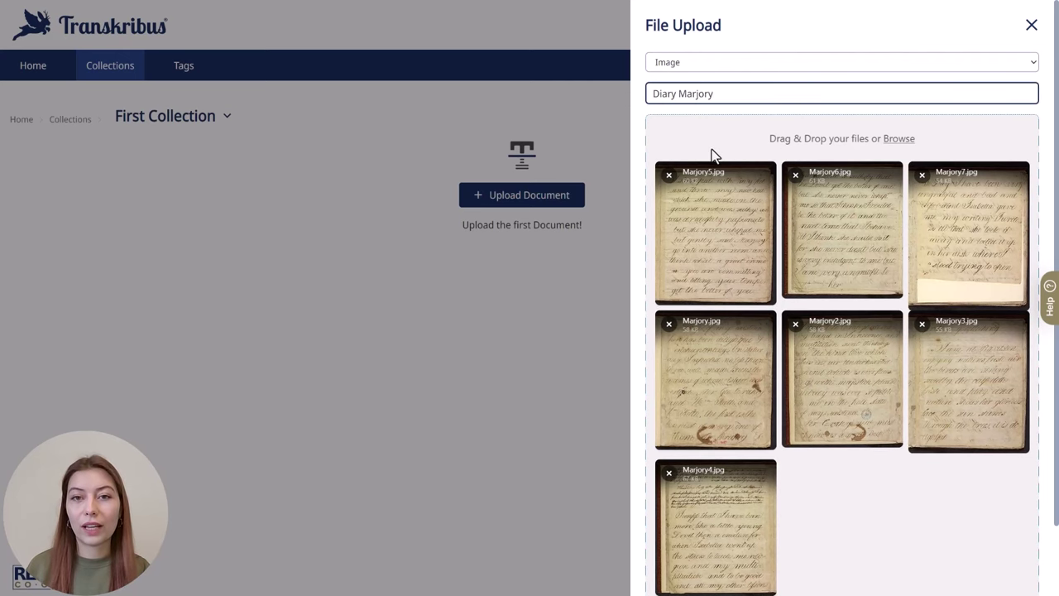
pyautogui.scroll(-1, 993, 468)
pyautogui.click(1008, 577)
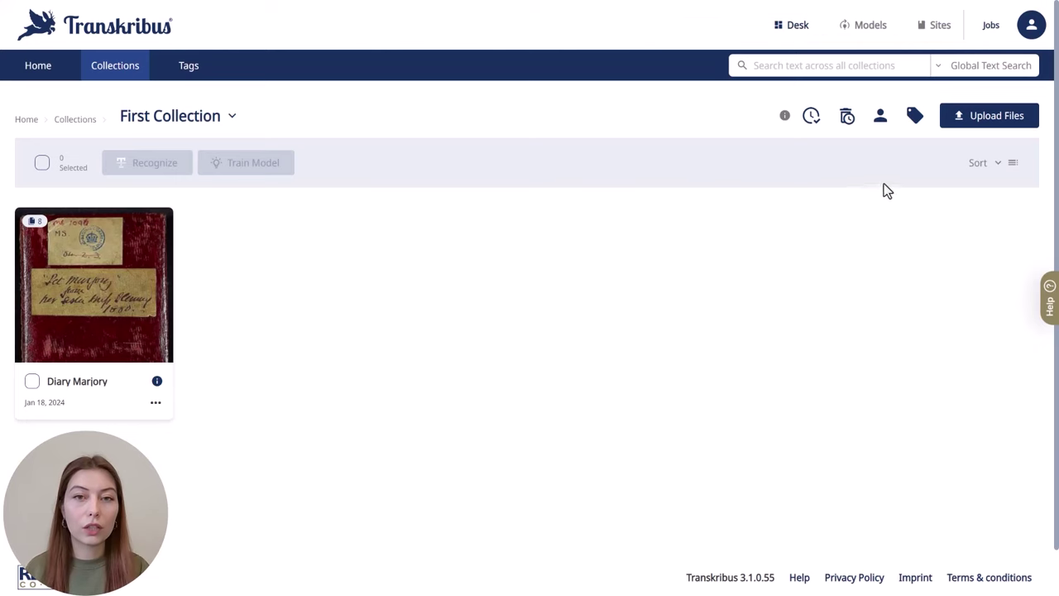
# - Check the server jobs list to confirm the Diary Marjory upload finished
pyautogui.click(963, 128)
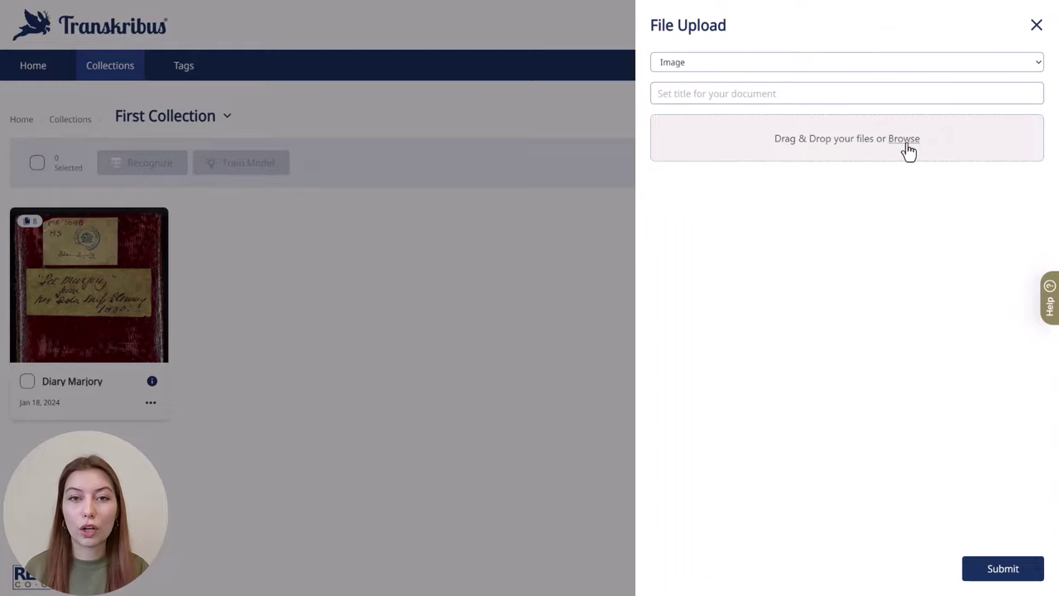
pyautogui.click(1032, 30)
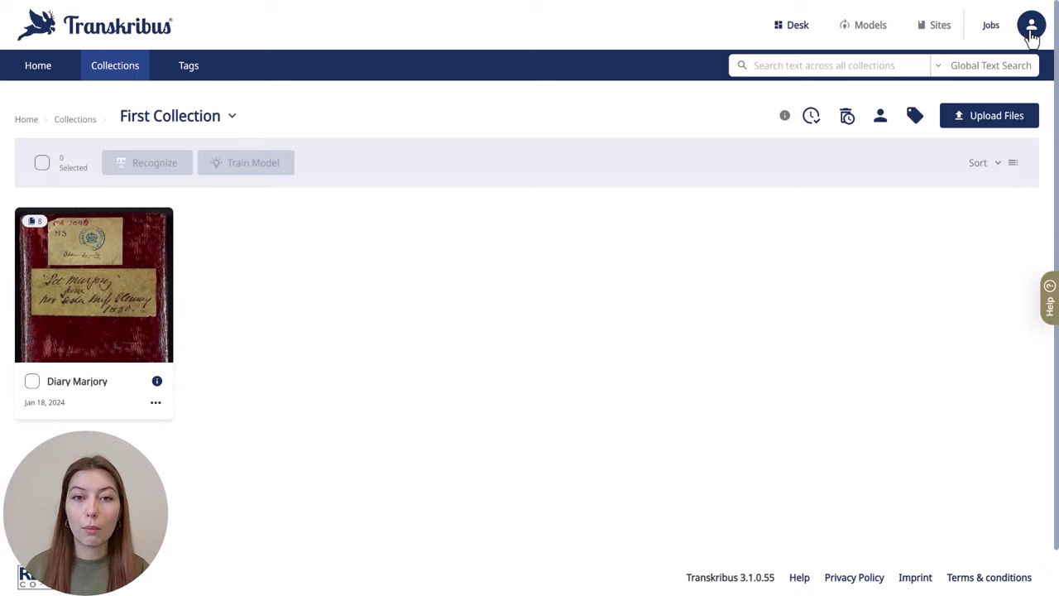
pyautogui.click(985, 33)
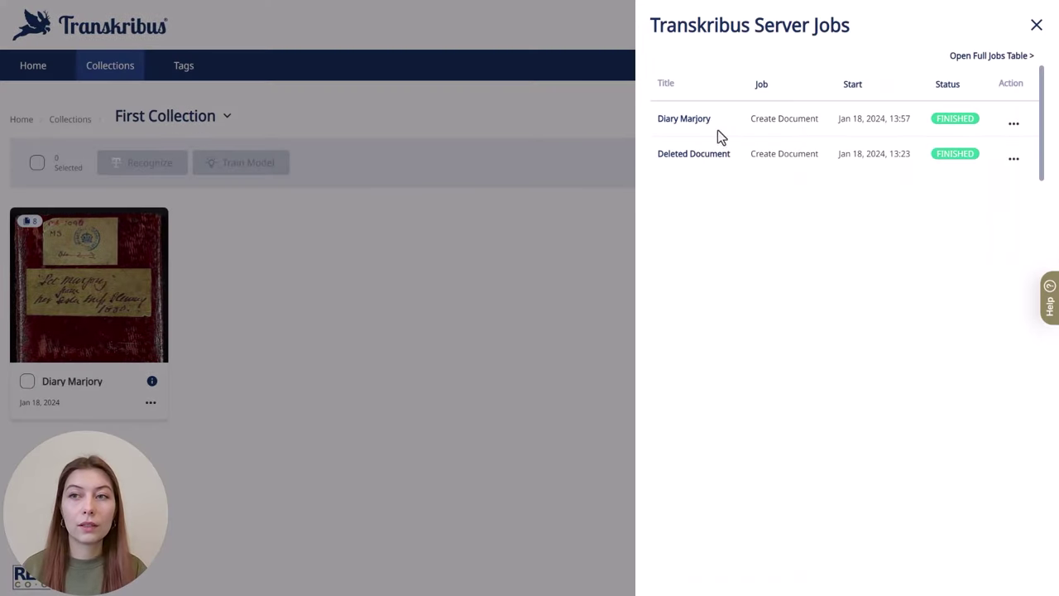
pyautogui.click(1034, 30)
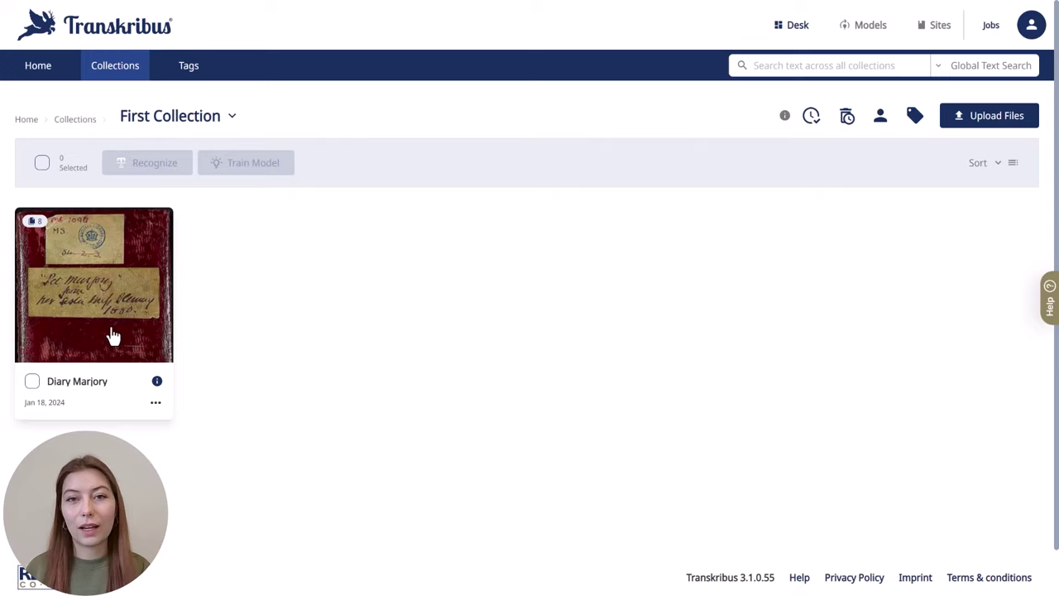
# - Open Diary Marjory, then return to the First Collection document overview
pyautogui.click(113, 335)
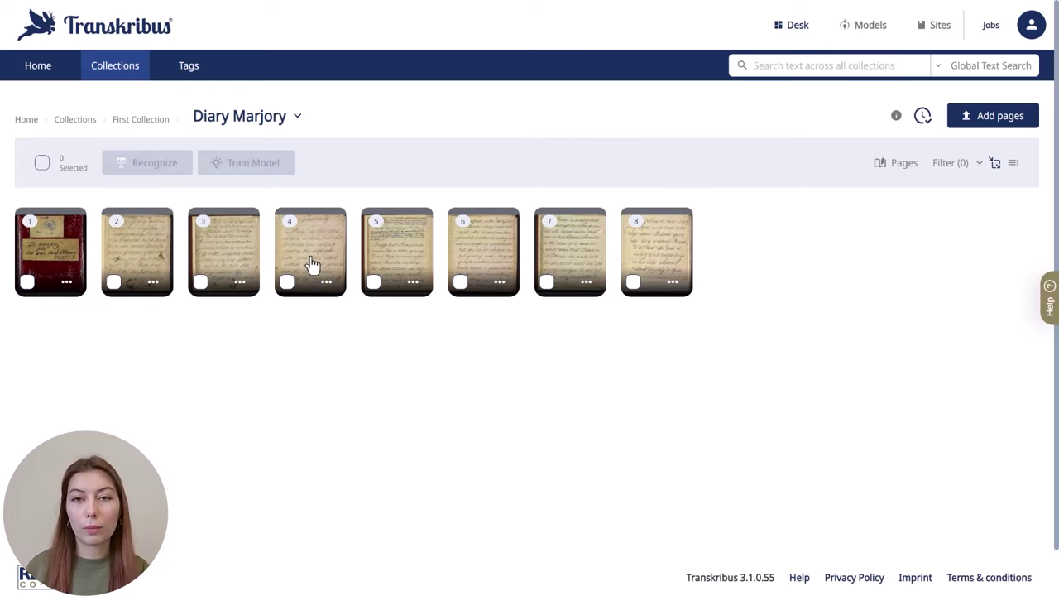
pyautogui.click(143, 124)
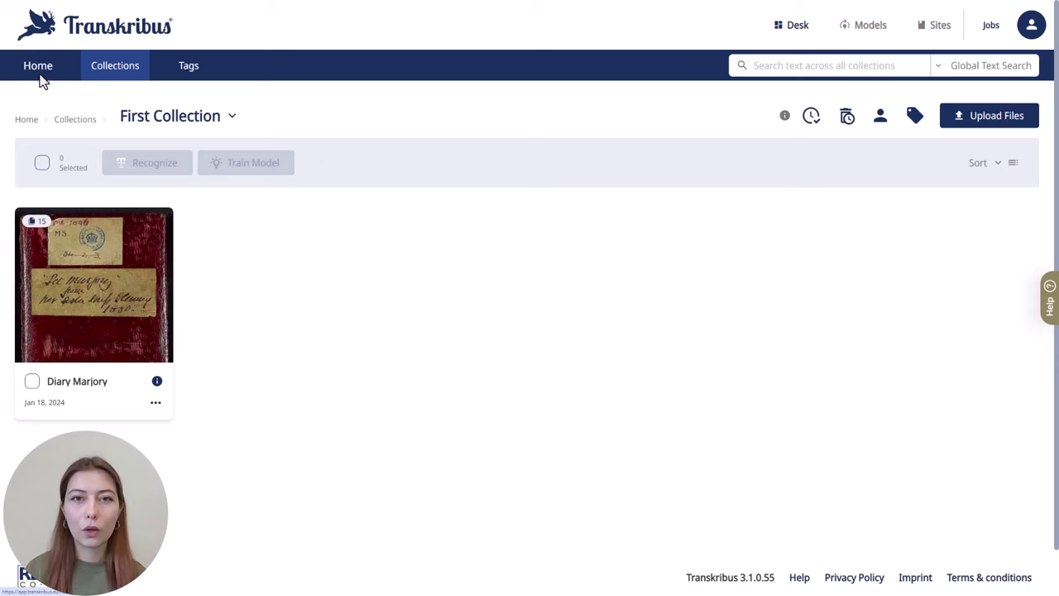
pyautogui.click(43, 81)
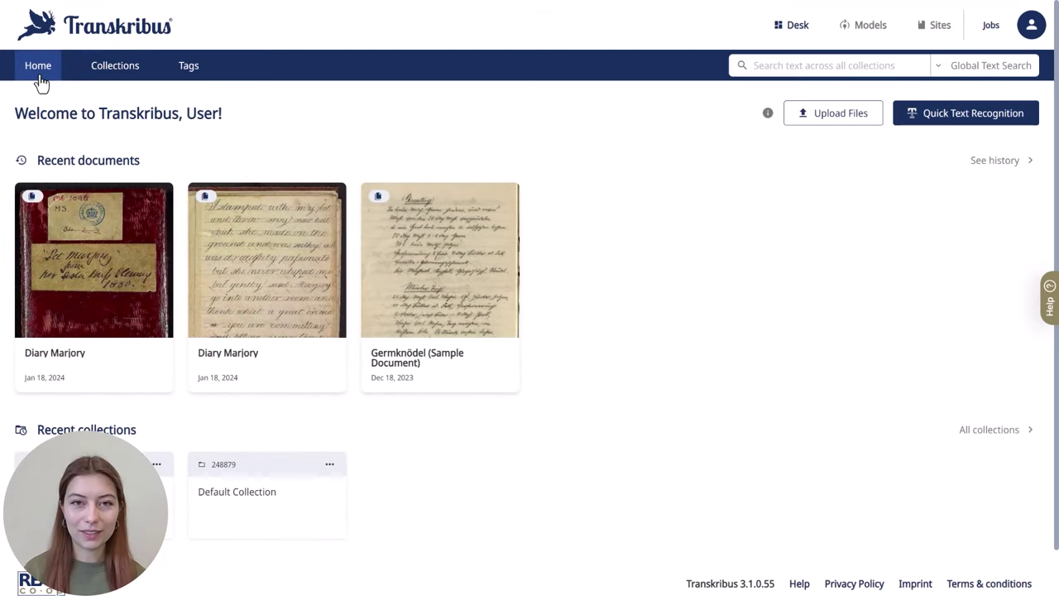
pyautogui.click(116, 81)
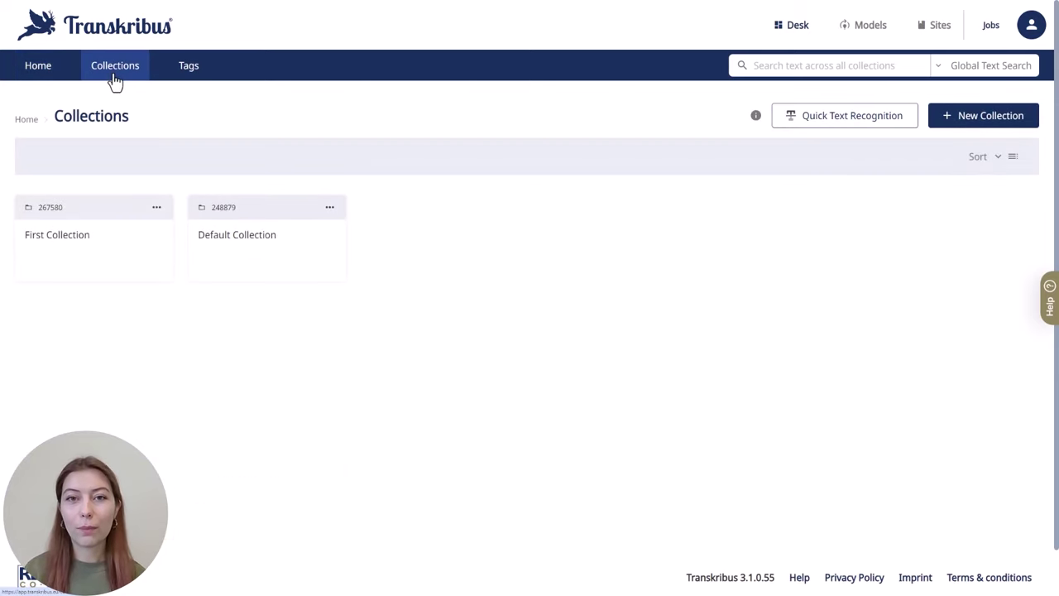
pyautogui.click(1014, 157)
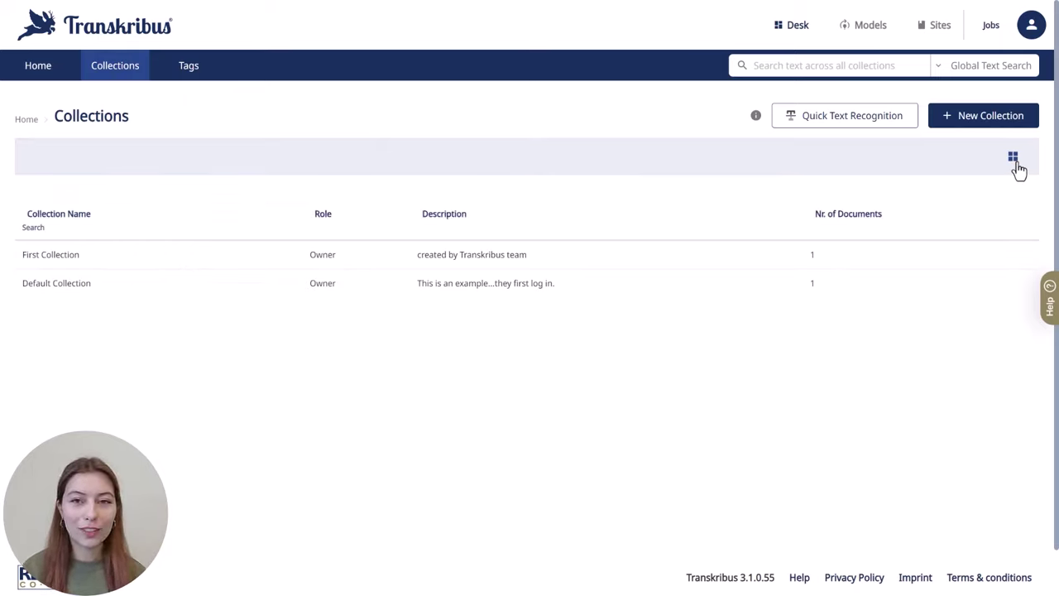
pyautogui.click(1016, 162)
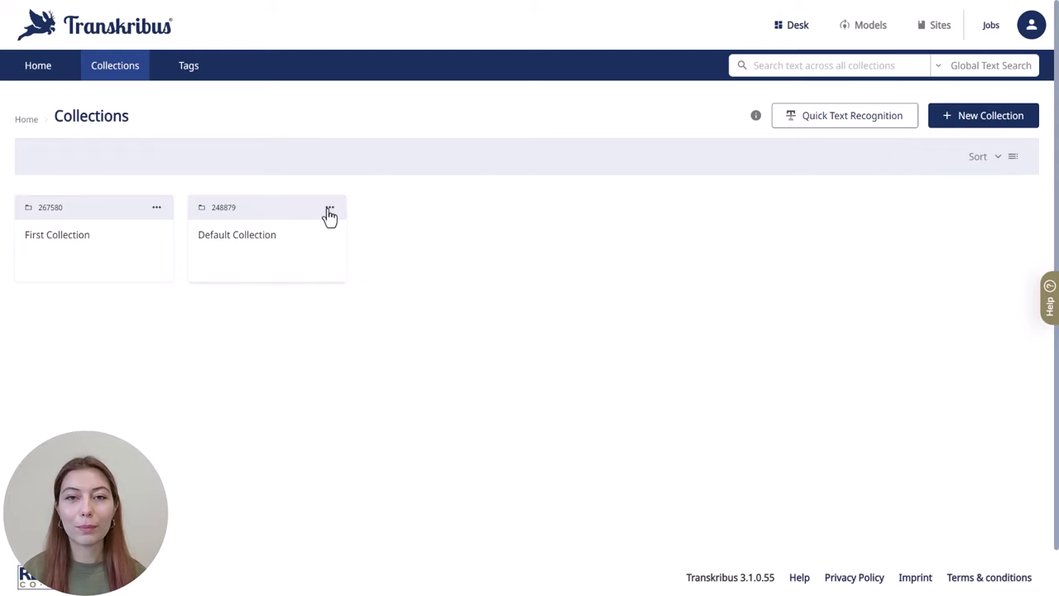
pyautogui.click(329, 209)
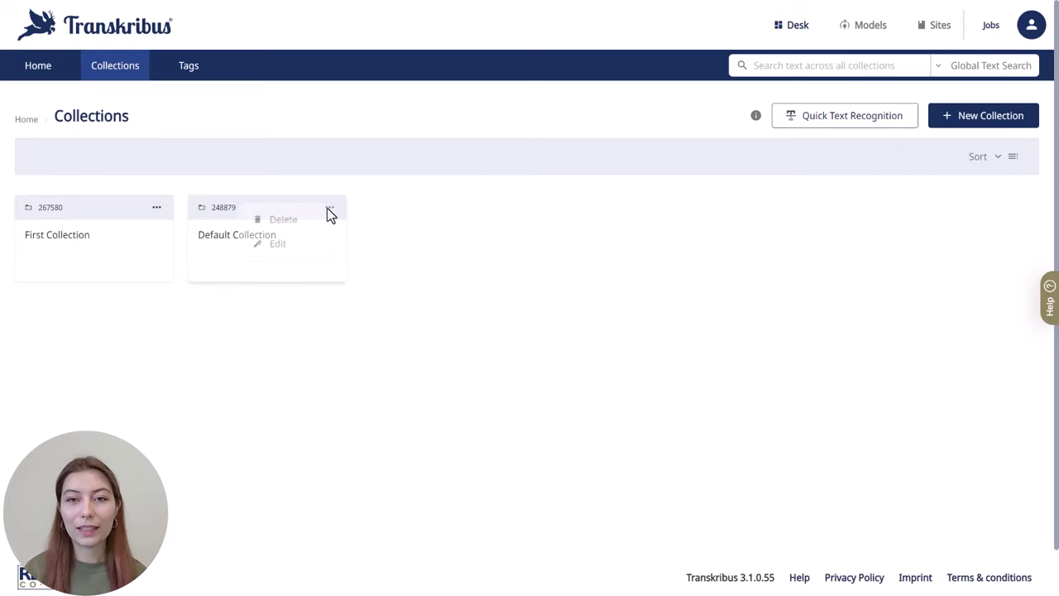
pyautogui.click(312, 257)
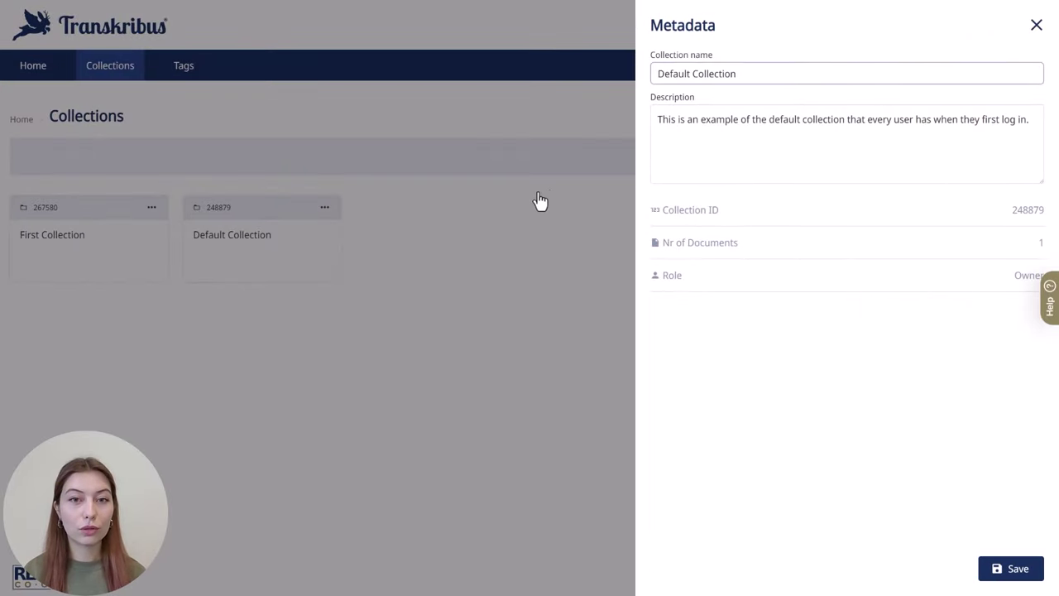
pyautogui.click(607, 191)
pyautogui.click(967, 134)
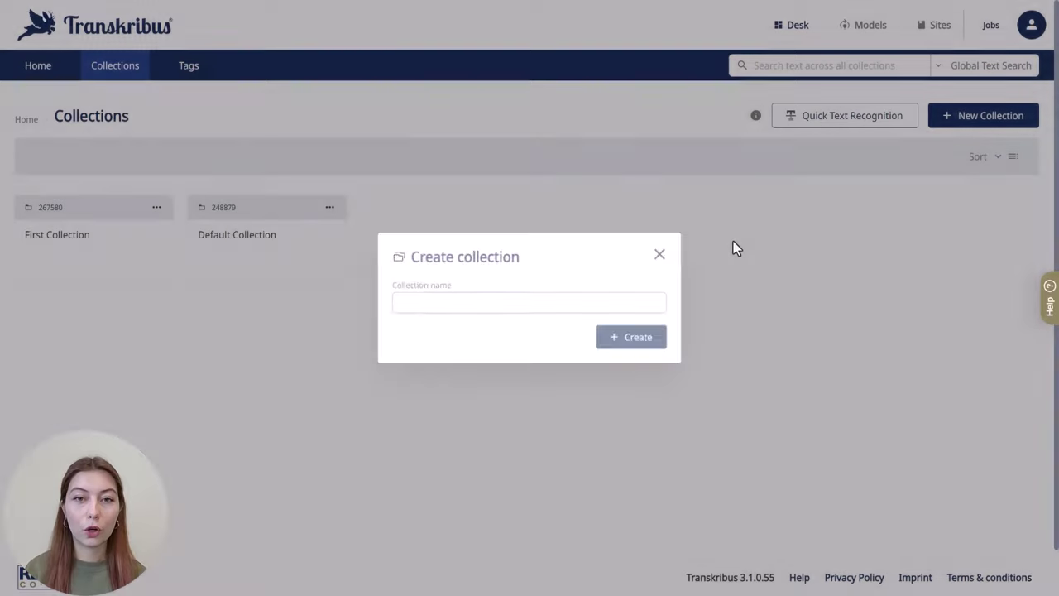
pyautogui.click(732, 242)
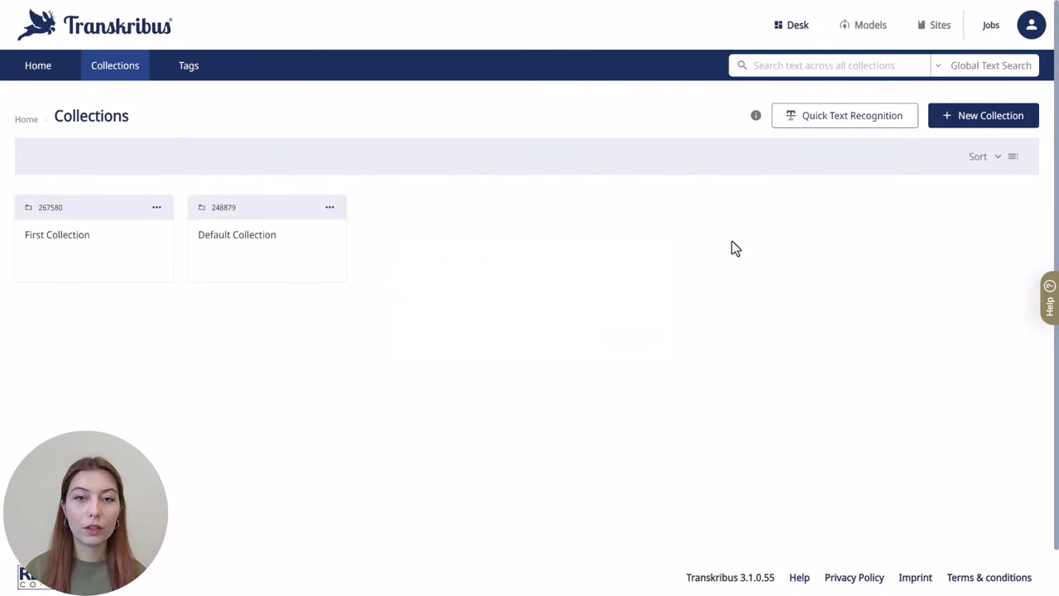
pyautogui.click(152, 247)
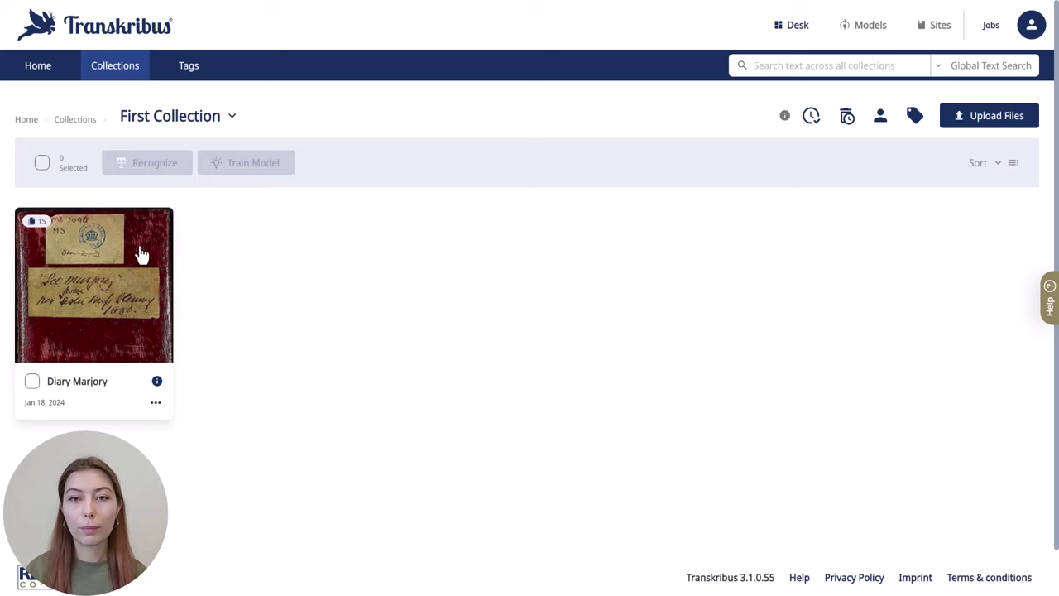
pyautogui.click(987, 166)
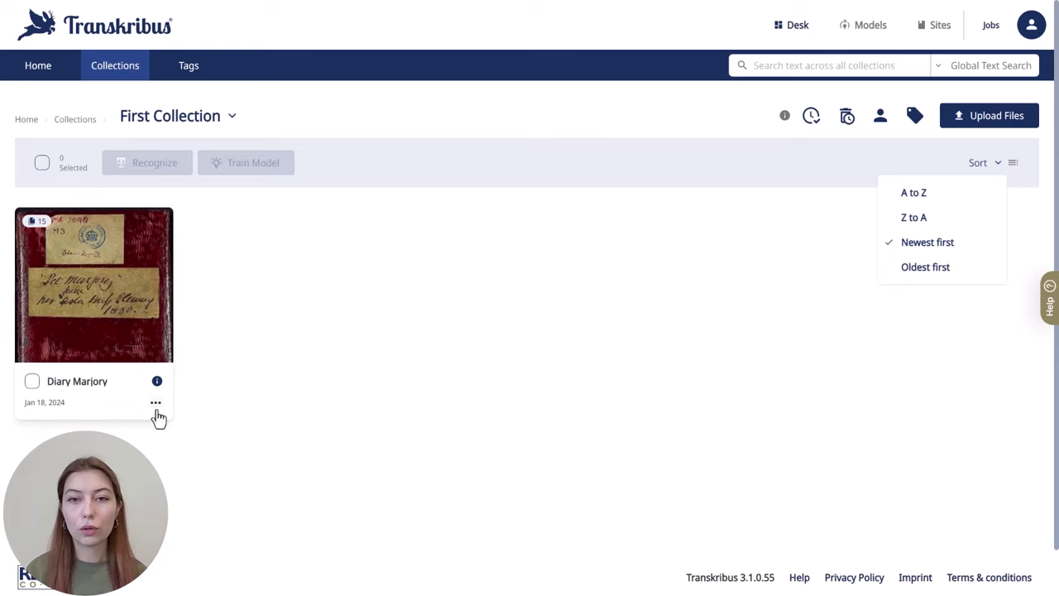
pyautogui.click(156, 403)
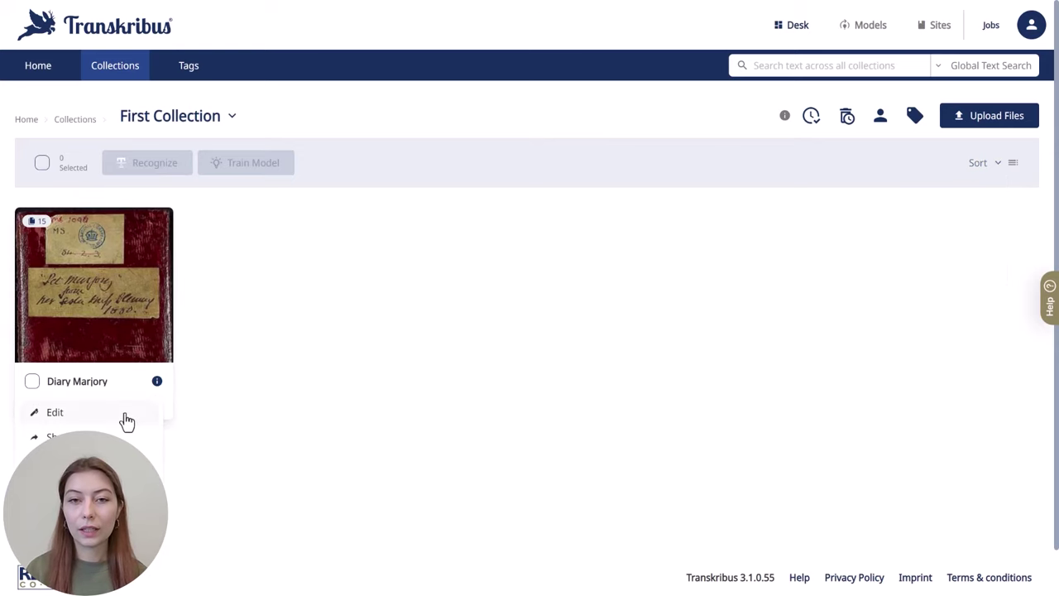
pyautogui.click(127, 421)
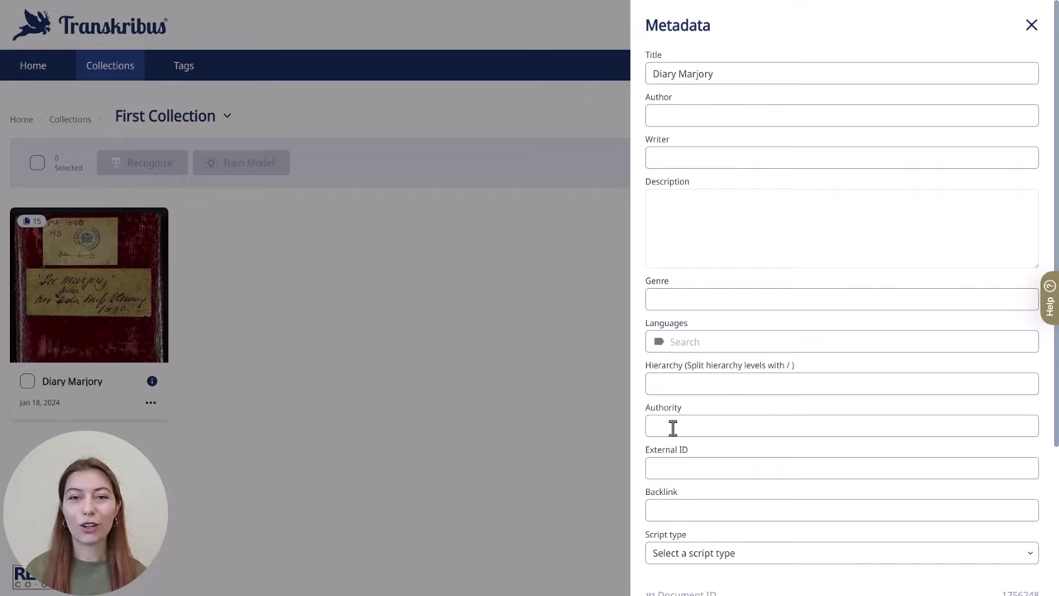
pyautogui.click(612, 397)
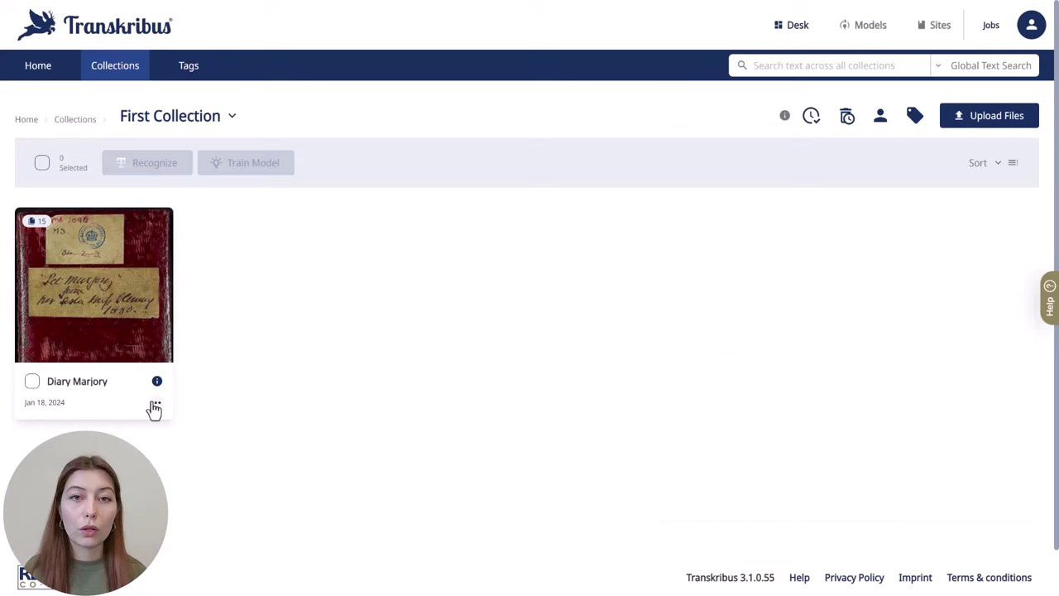
pyautogui.click(151, 403)
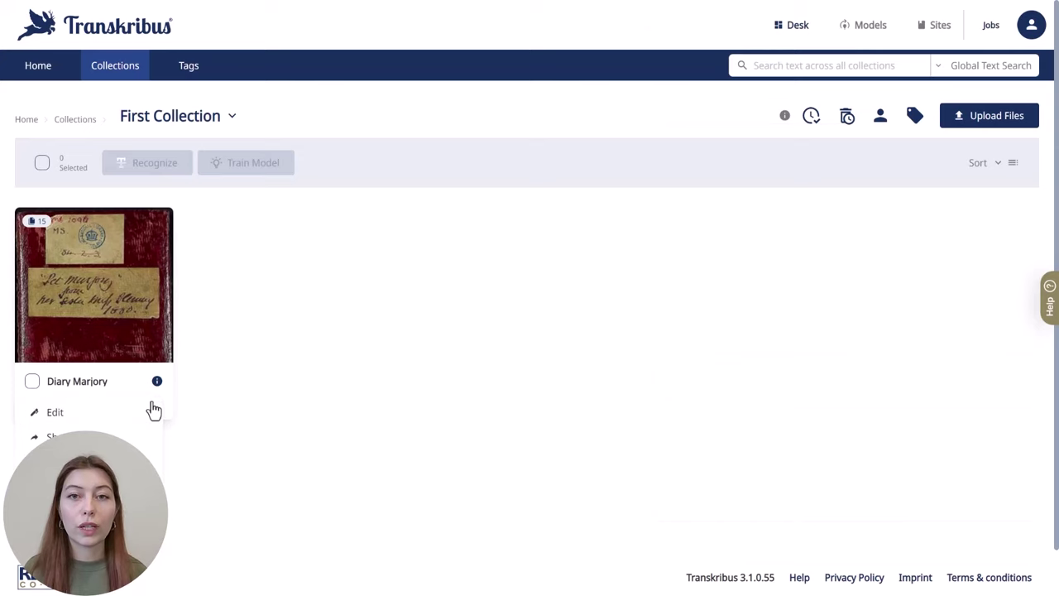
# - Share the Diary Marjory document into Default Collection in addition to First Collection
pyautogui.click(131, 440)
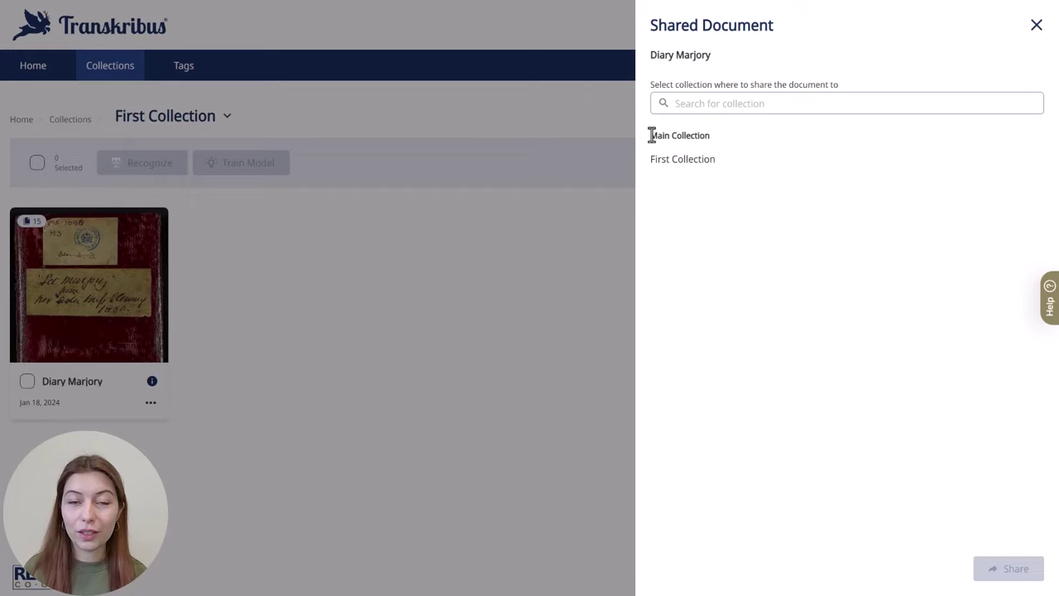
pyautogui.moveTo(649, 135); pyautogui.dragTo(717, 137)
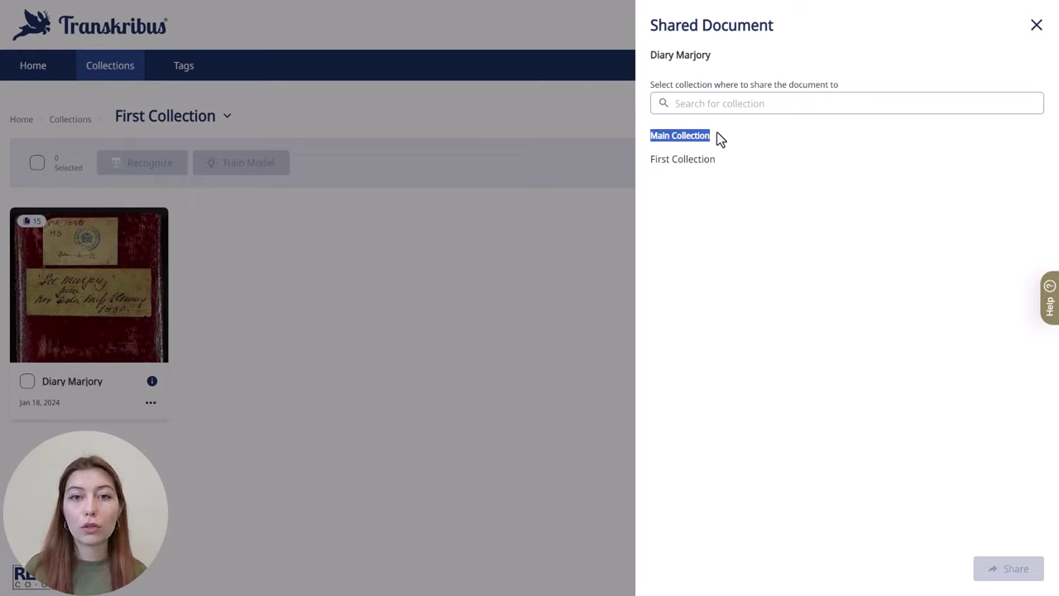
pyautogui.click(716, 133)
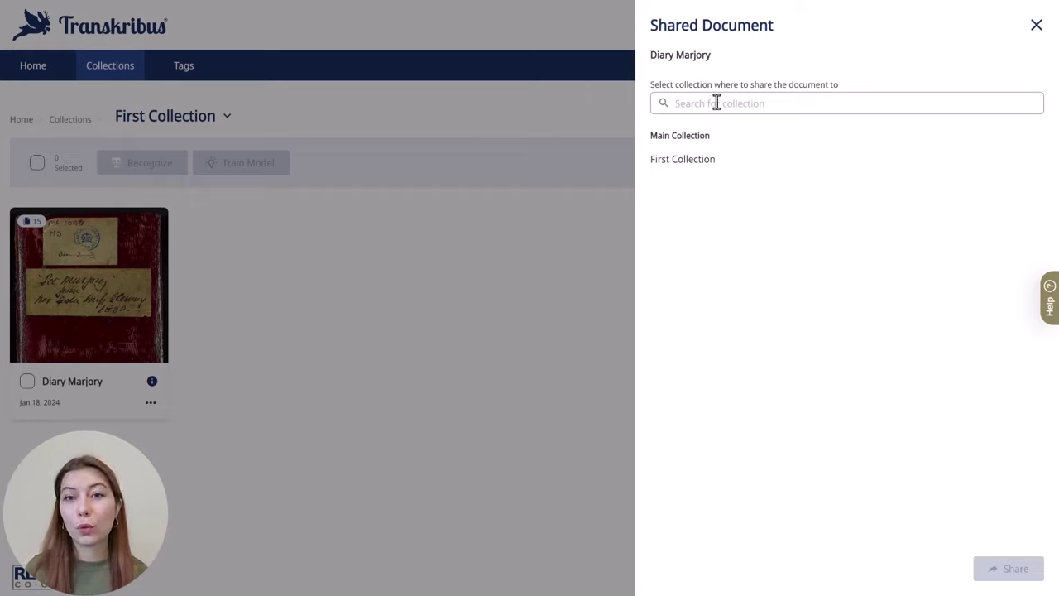
pyautogui.click(717, 102)
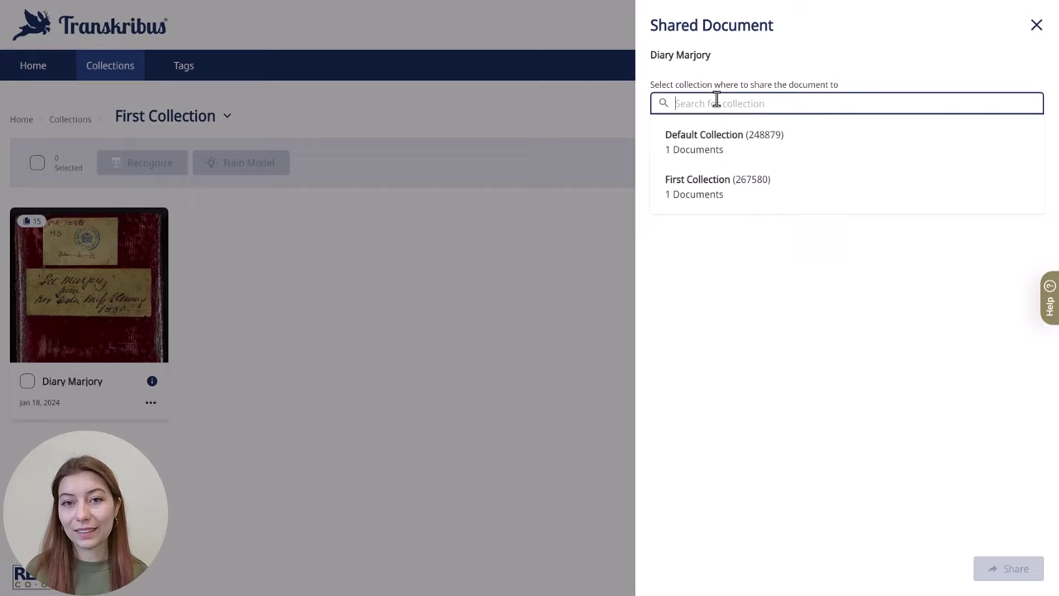
pyautogui.click(733, 149)
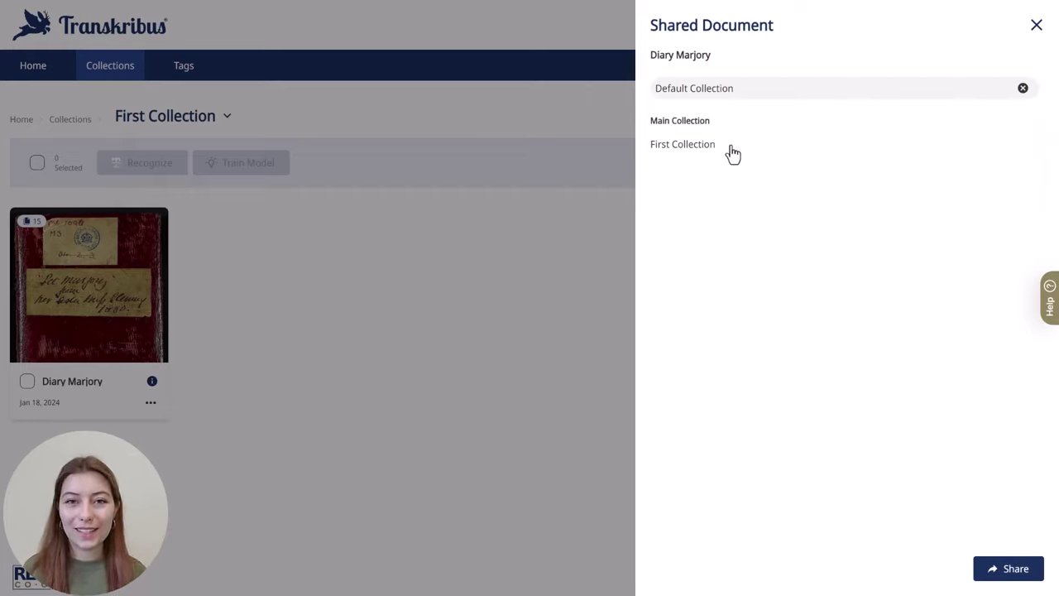
pyautogui.click(303, 415)
pyautogui.click(152, 403)
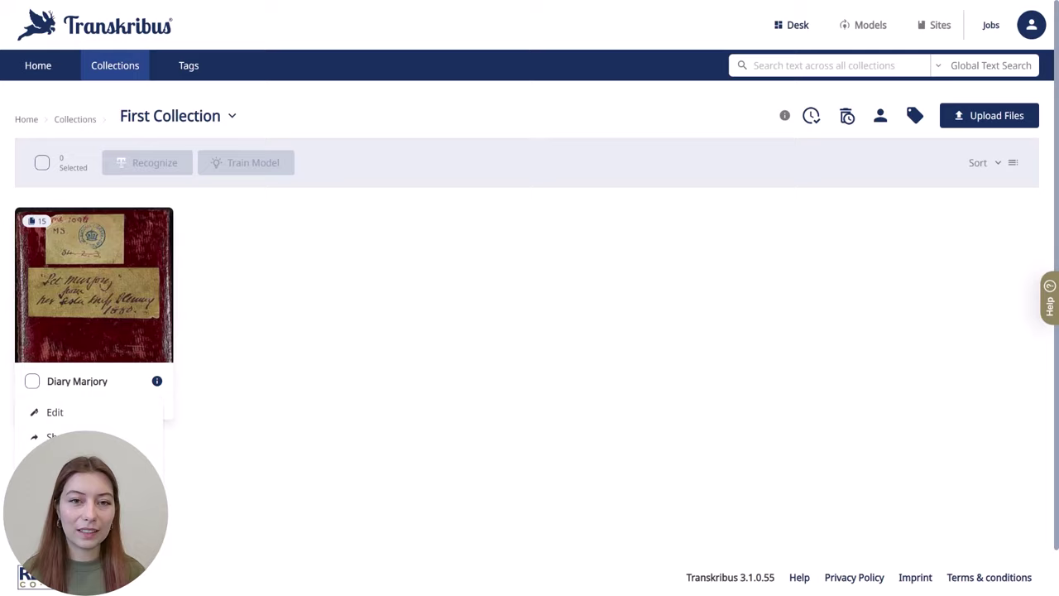
# - Delete Diary Marjory, then restore it from the Deleted Documents recycle bin
pyautogui.click(54, 461)
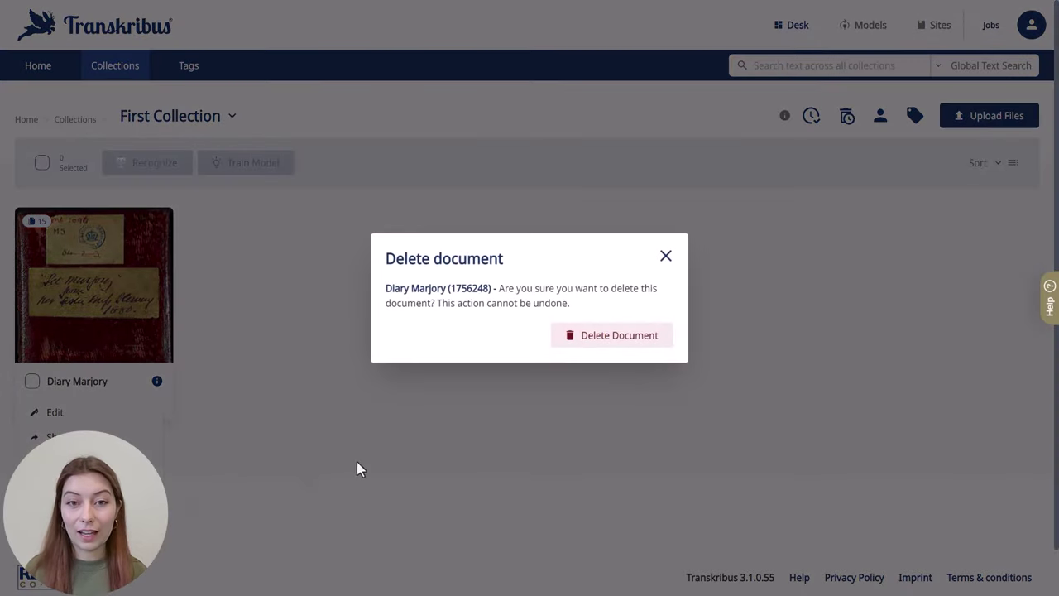
pyautogui.click(582, 349)
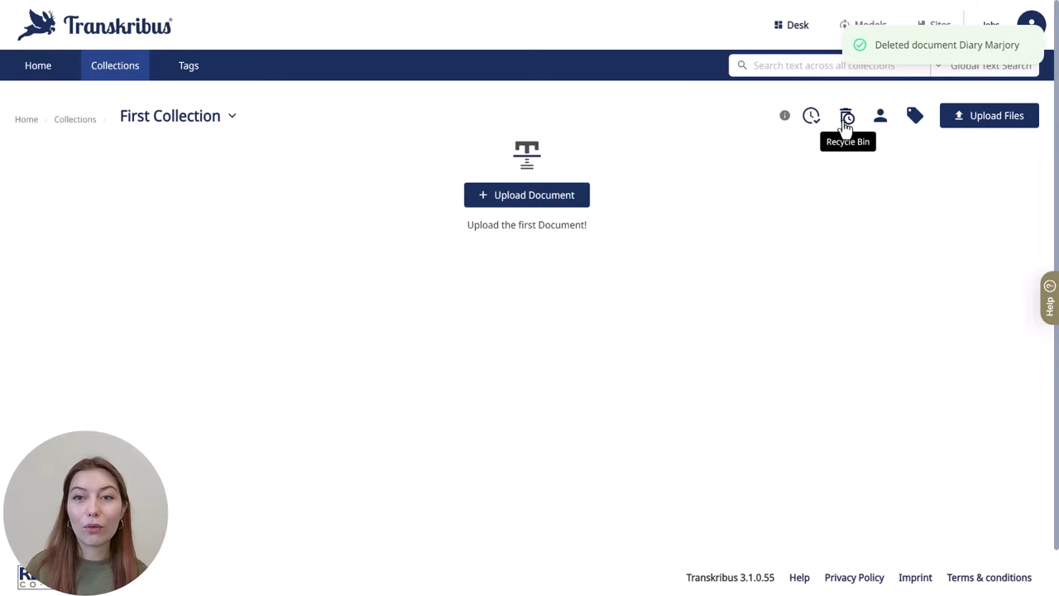
pyautogui.click(845, 117)
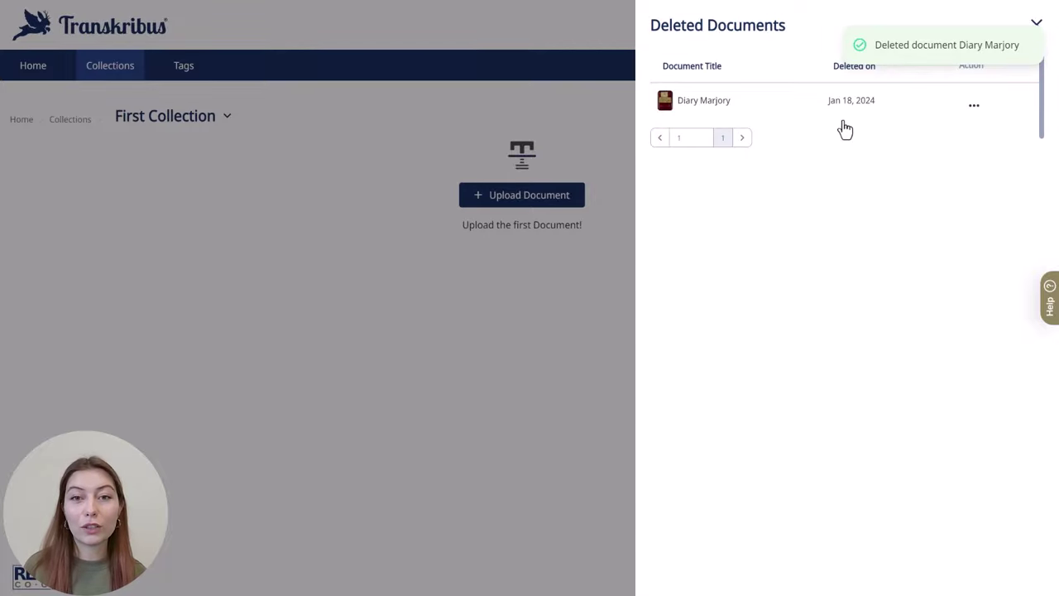
pyautogui.click(971, 107)
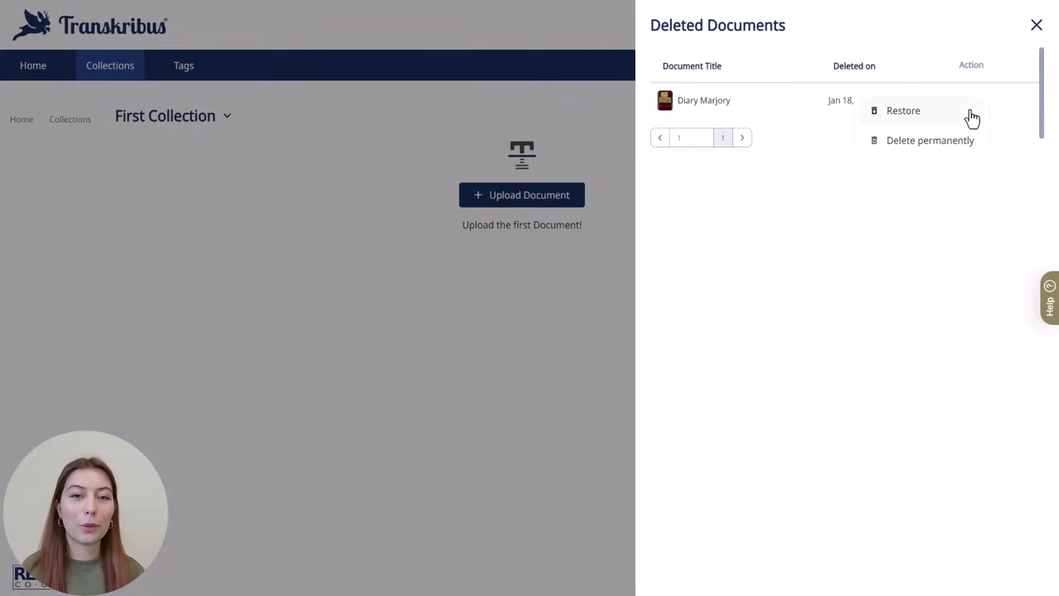
pyautogui.click(915, 124)
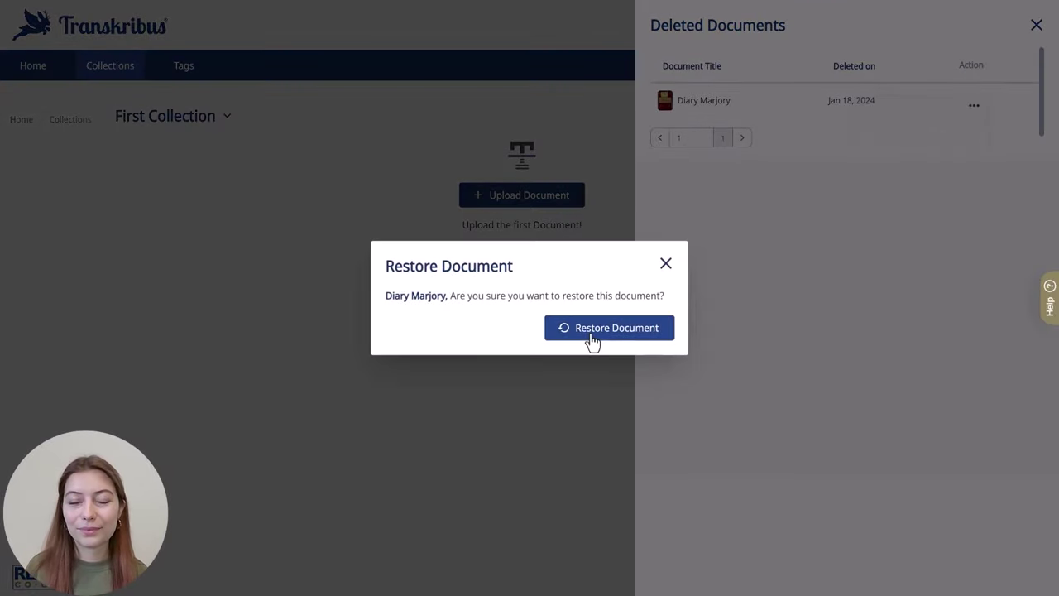
pyautogui.click(592, 331)
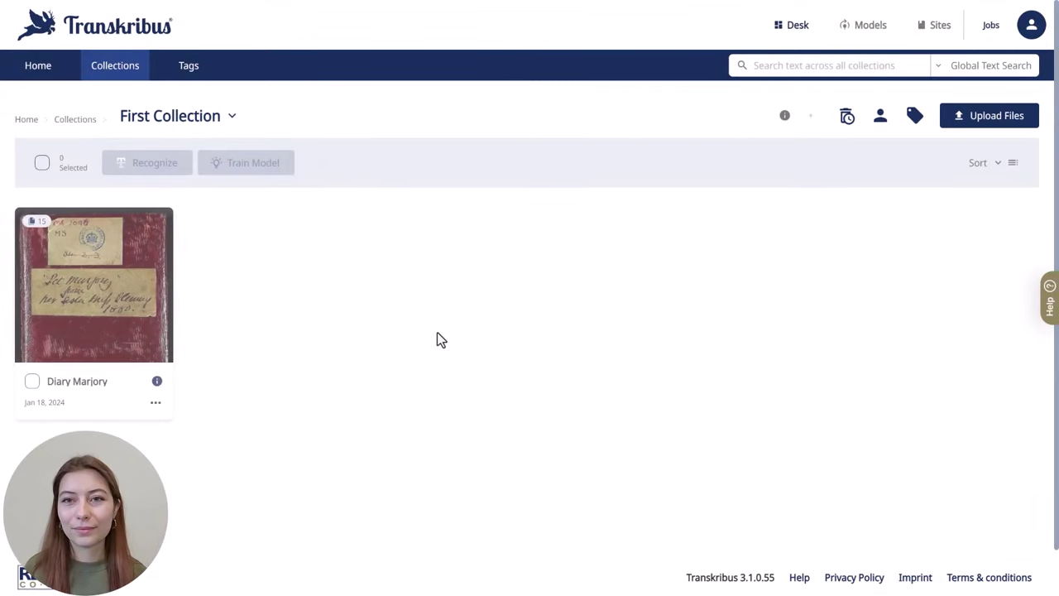
# - Open Diary Marjory, enlarge the page thumbnails, and set page 6's status to In Progress
pyautogui.click(97, 392)
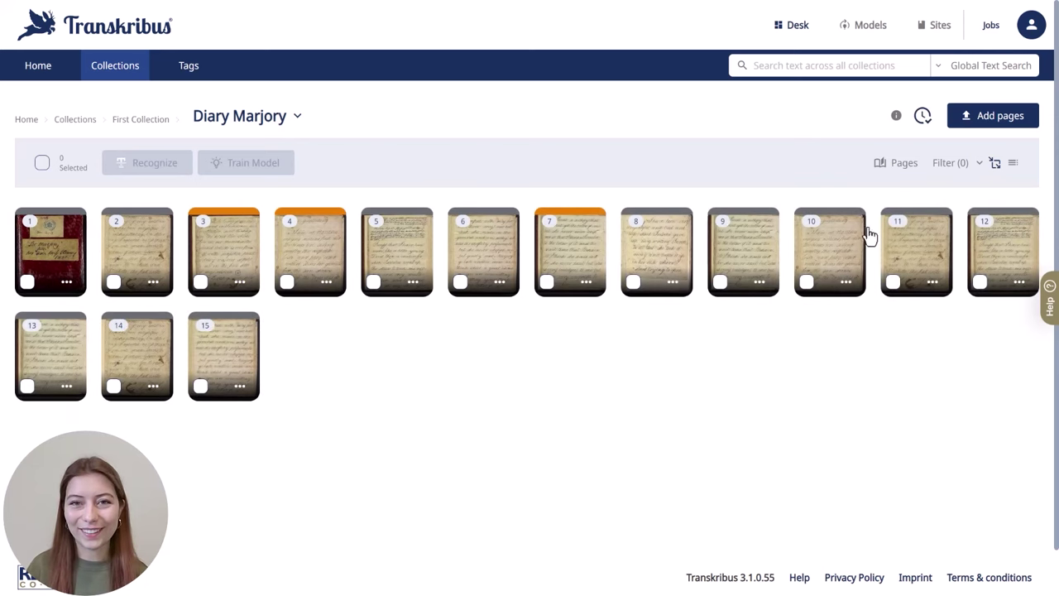
pyautogui.click(994, 166)
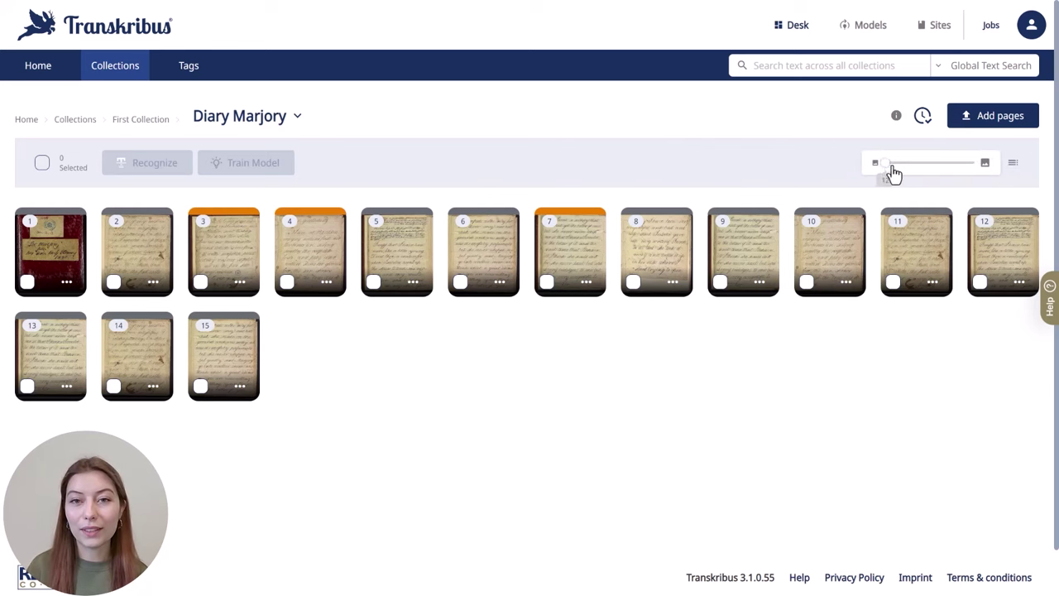
pyautogui.moveTo(889, 166); pyautogui.dragTo(913, 172)
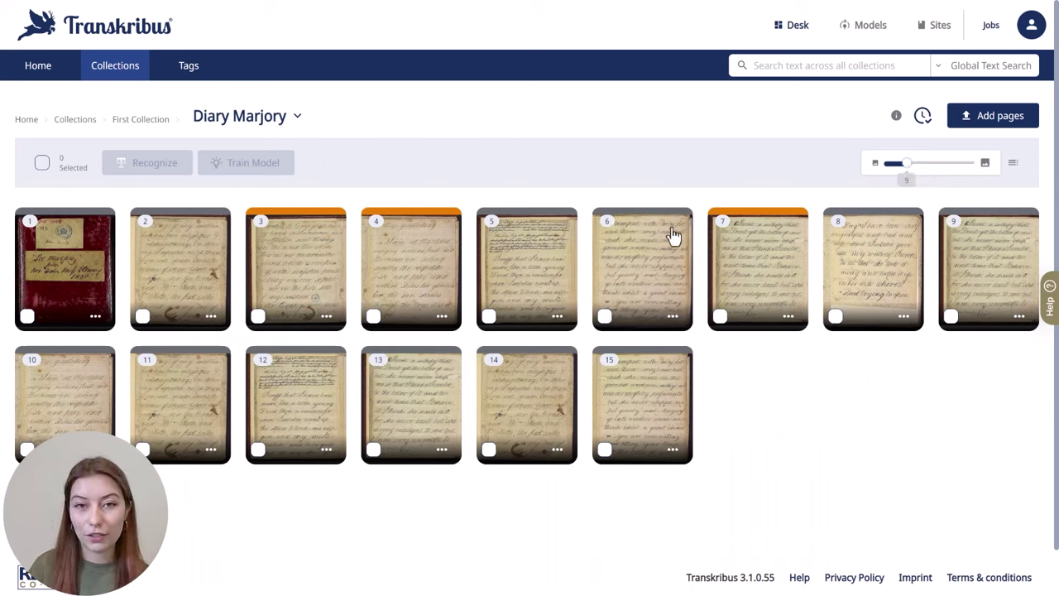
pyautogui.click(672, 316)
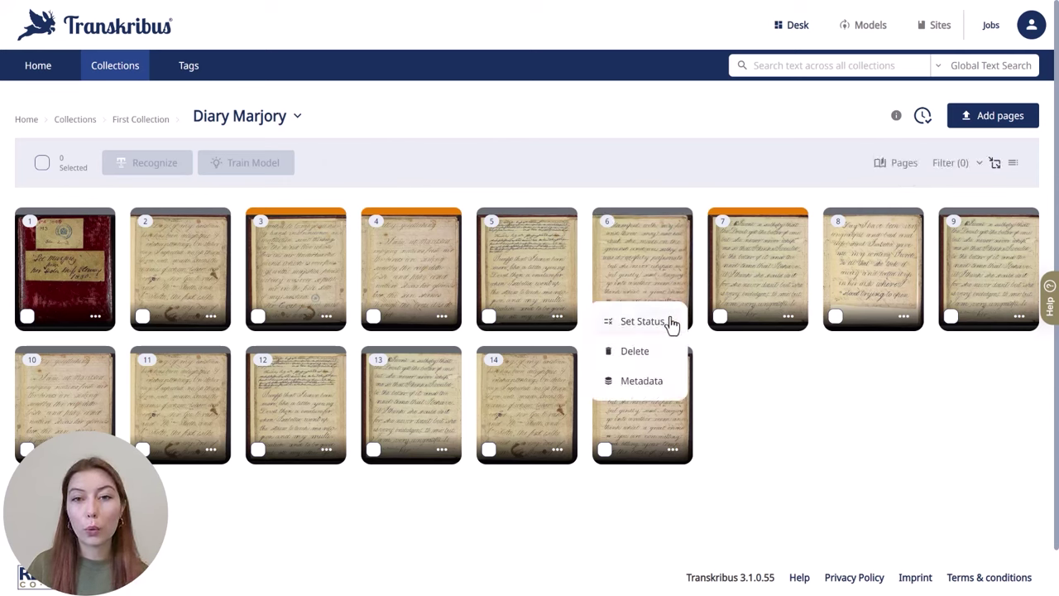
pyautogui.click(672, 323)
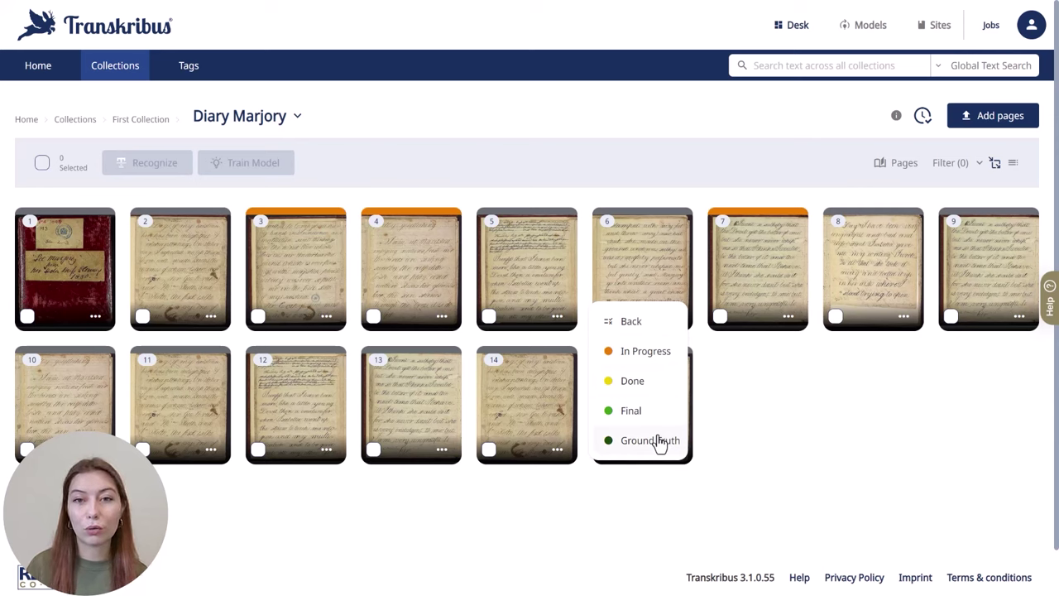
pyautogui.click(685, 354)
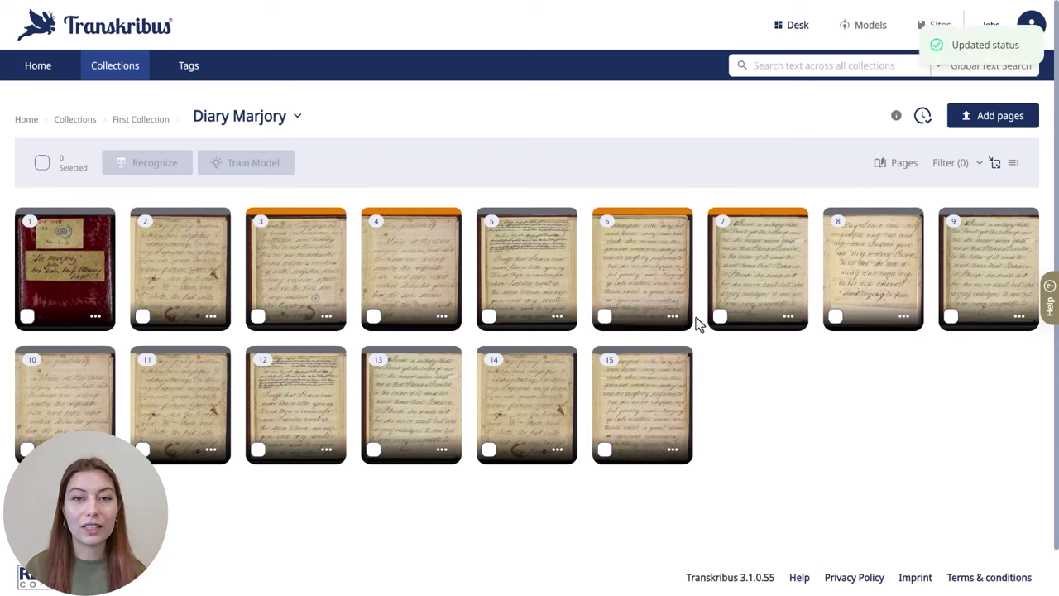
pyautogui.click(960, 163)
pyautogui.click(930, 218)
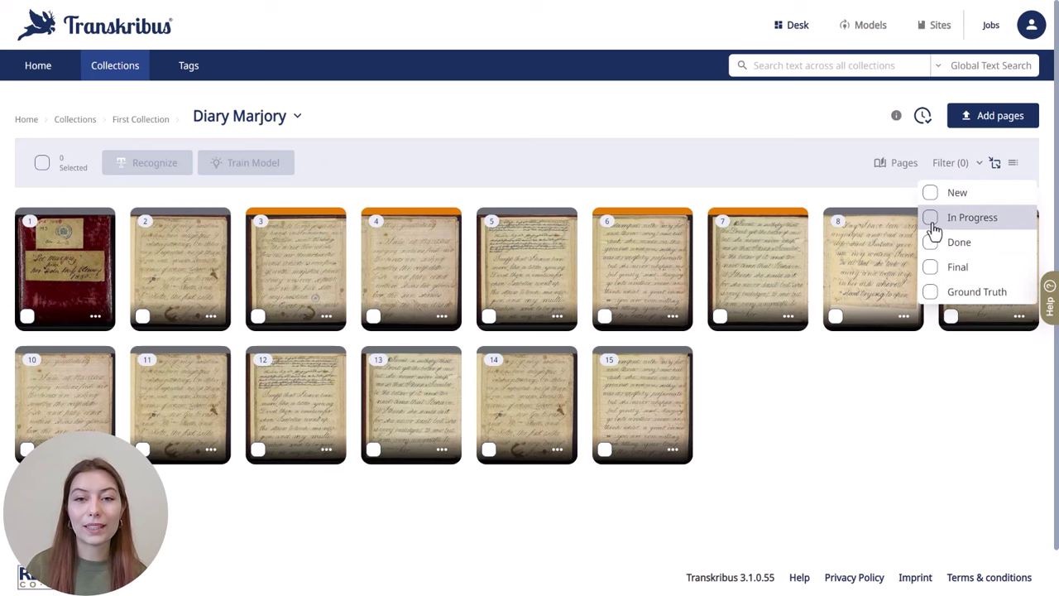
pyautogui.click(931, 220)
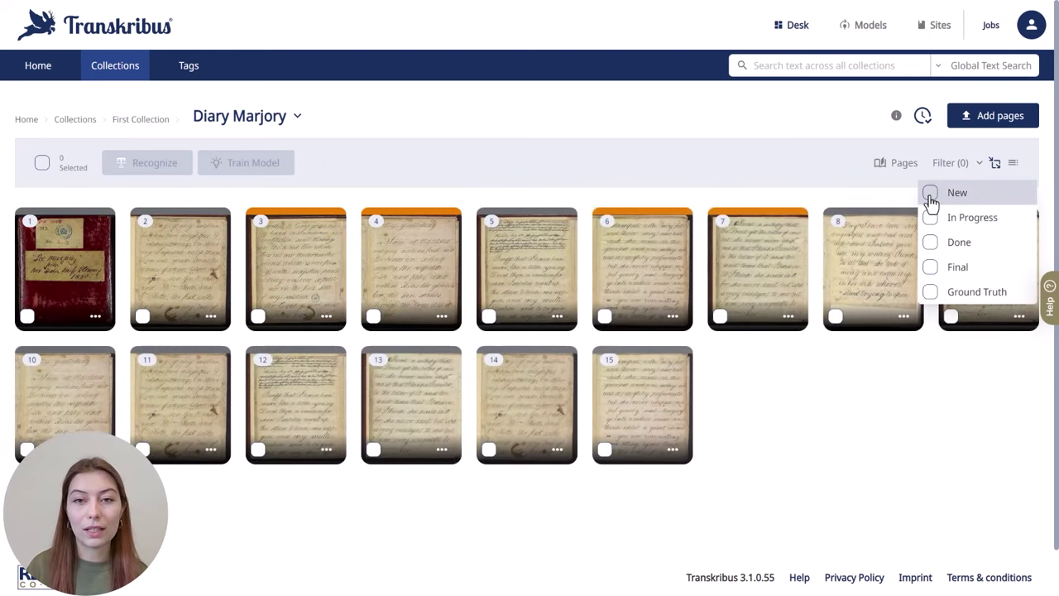
pyautogui.click(931, 196)
pyautogui.click(930, 195)
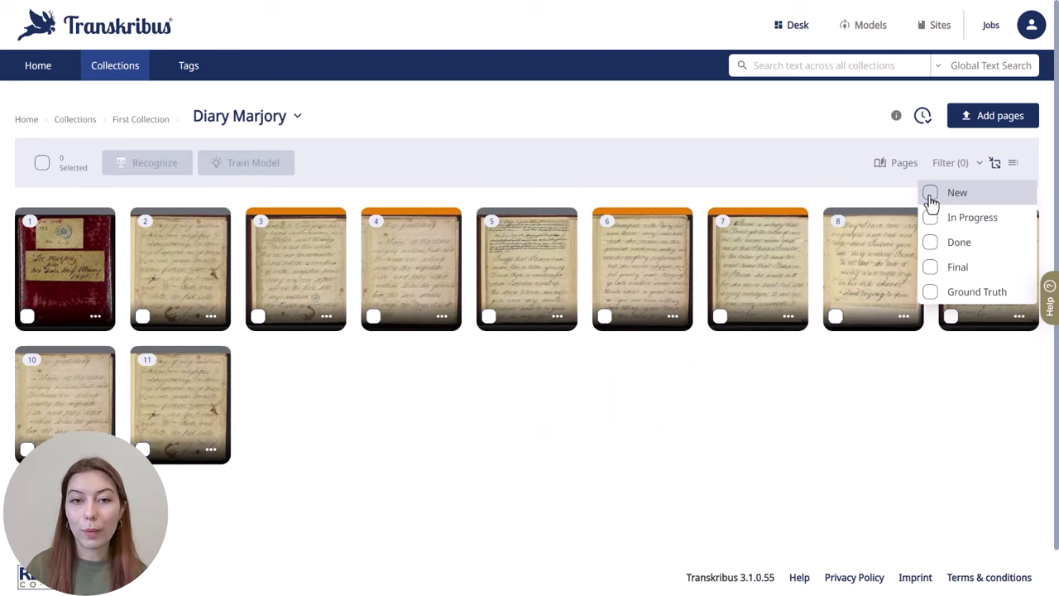
pyautogui.click(953, 172)
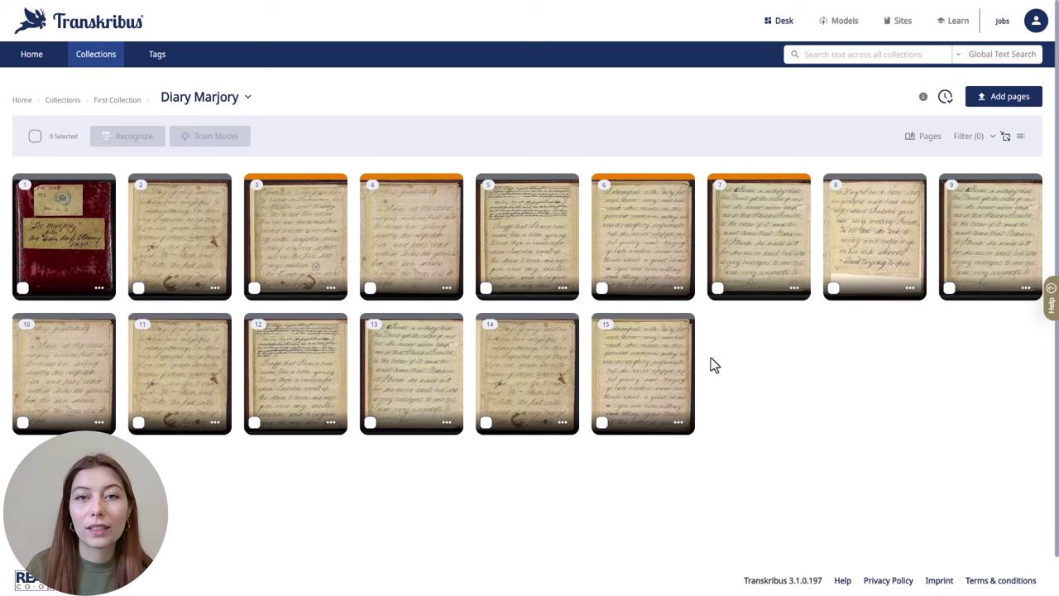
# - Open page 2 of Diary Marjory in the editor from its thumbnail
pyautogui.click(164, 250)
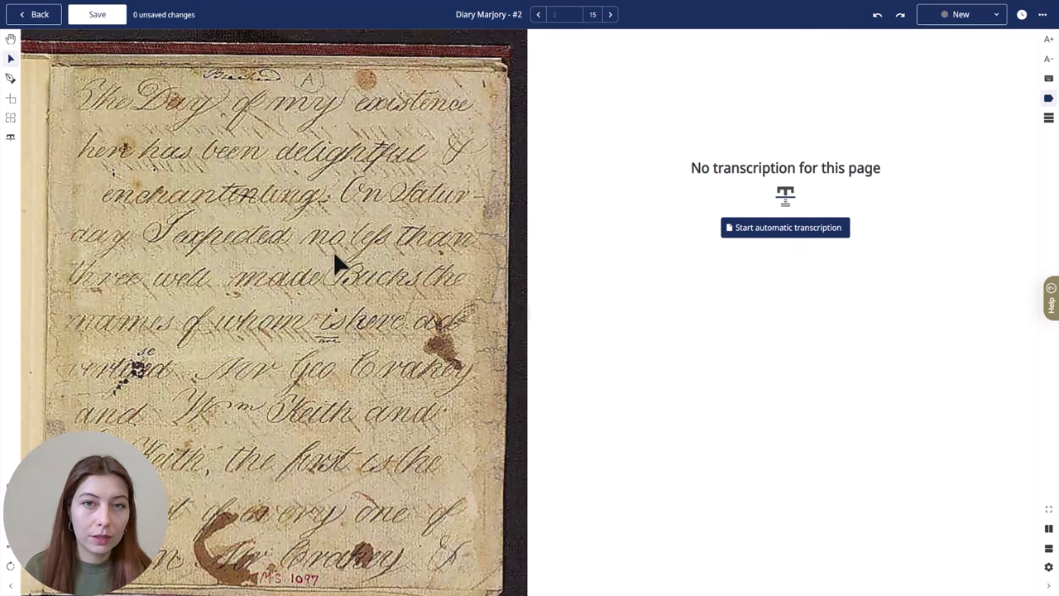
# - Transcribe page 2 with The English Eagle model, found by filtering the models for 'english'
pyautogui.click(780, 236)
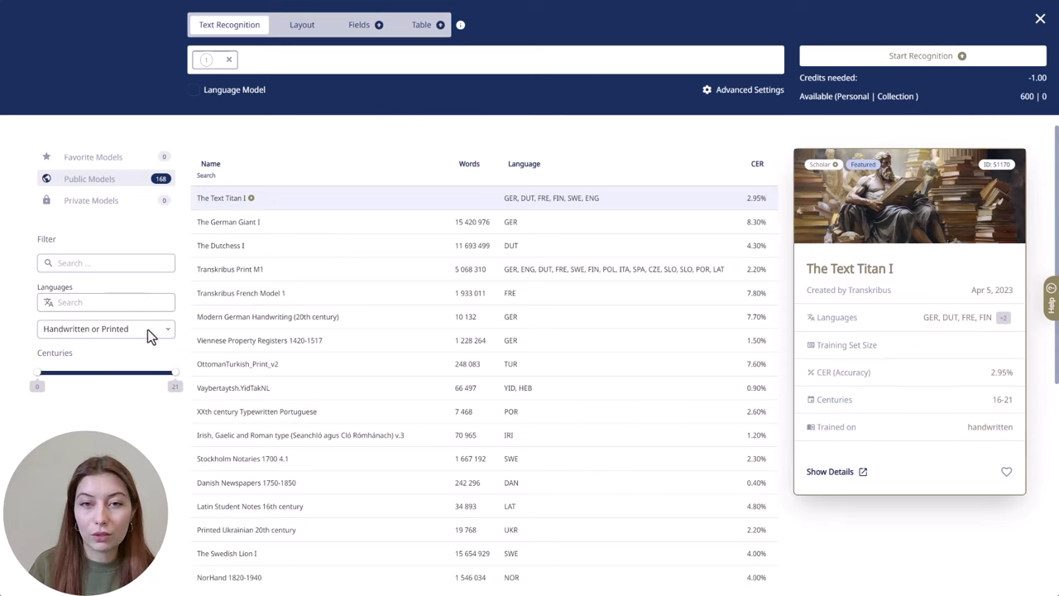
pyautogui.click(141, 262)
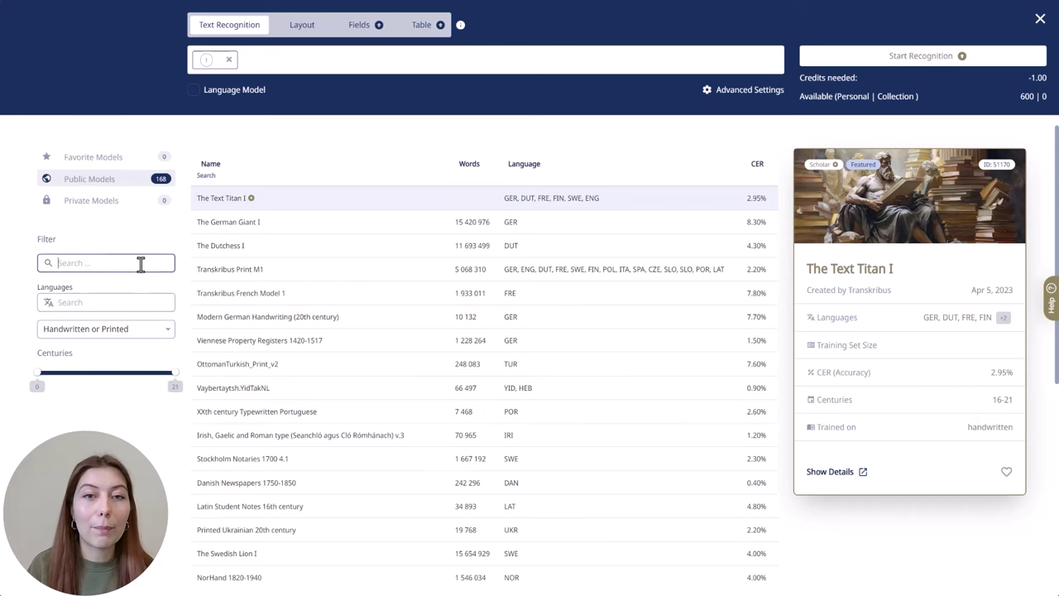
pyautogui.write('english')
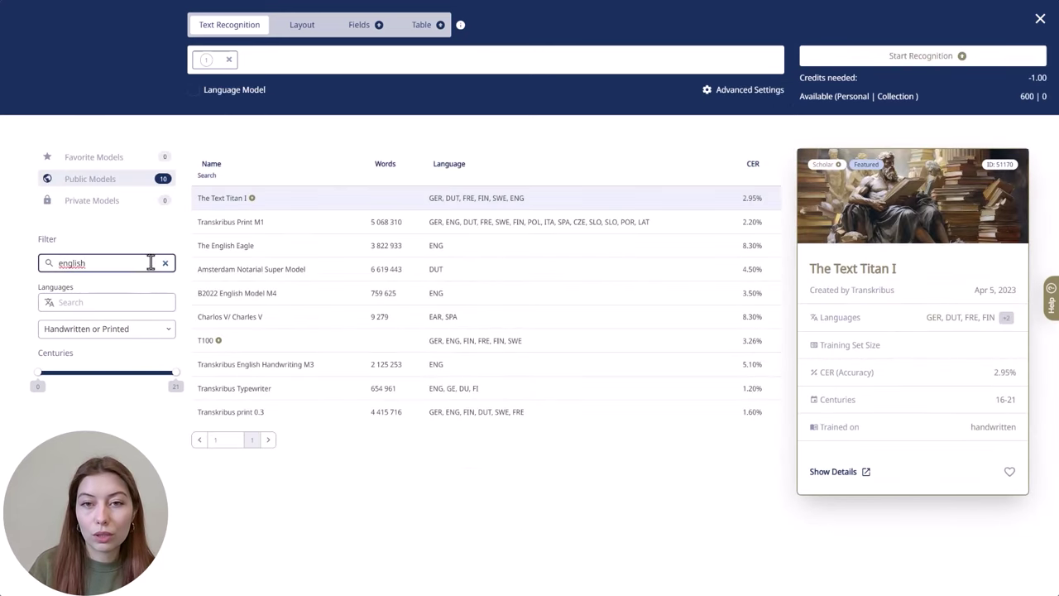
pyautogui.click(250, 256)
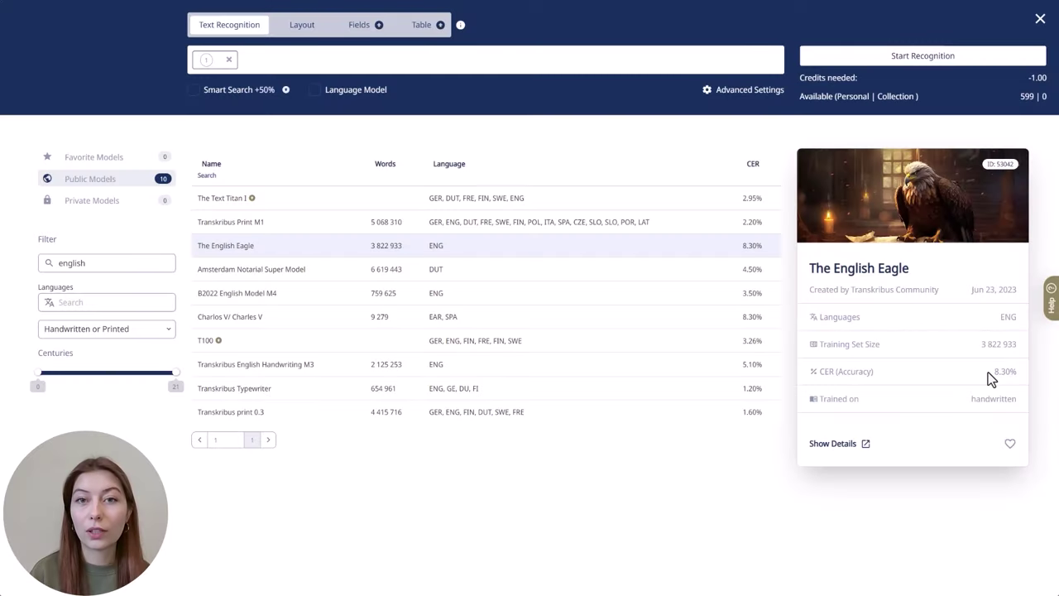
pyautogui.click(939, 72)
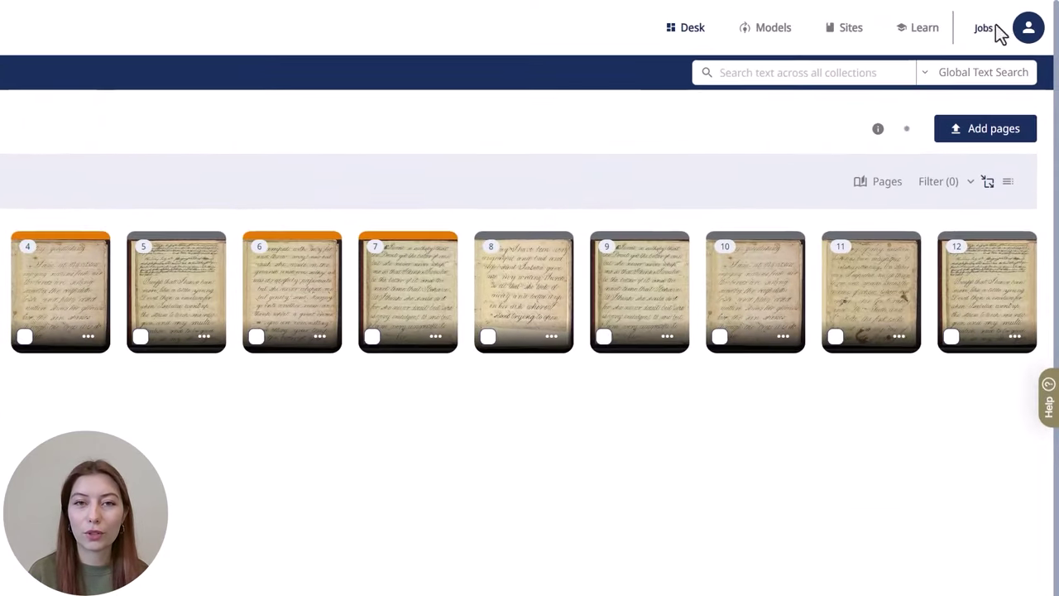
pyautogui.click(1008, 25)
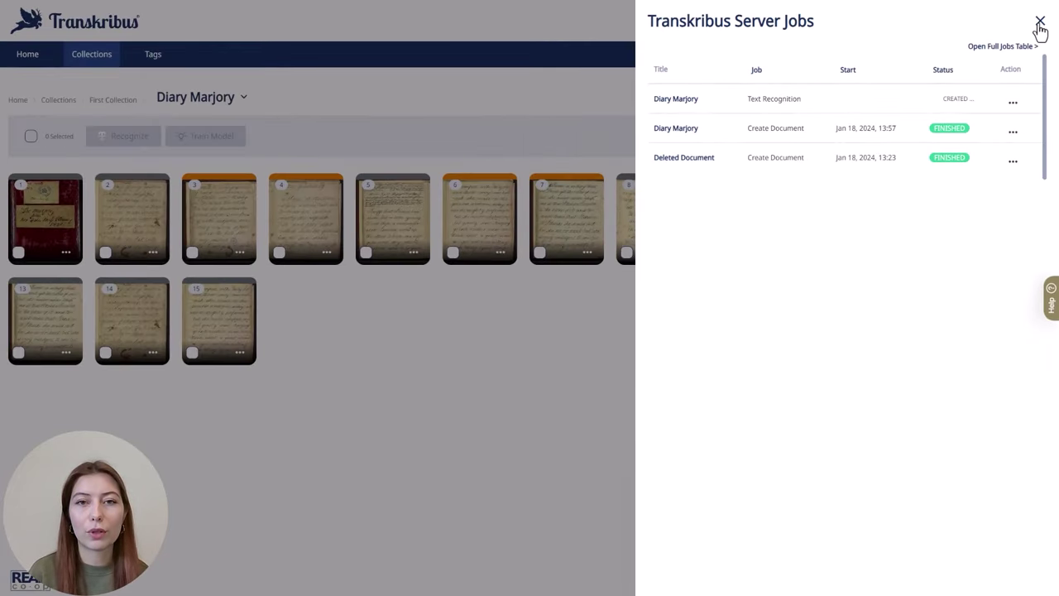
pyautogui.click(1040, 24)
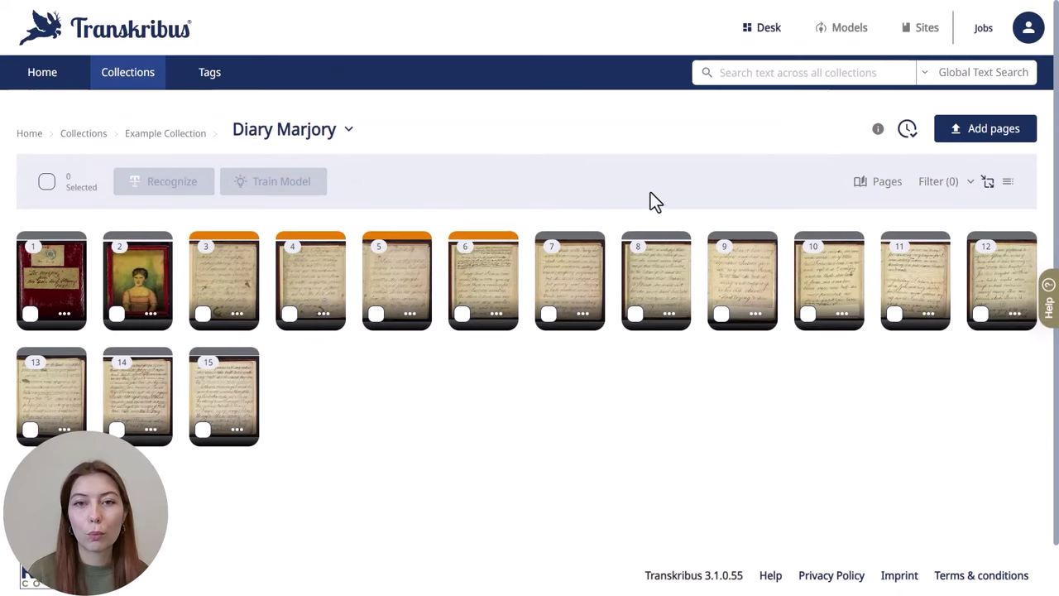
# - Open page 5 with larger text and correct line 1's 'goodtocking' to 'goodlocking'
pyautogui.click(405, 281)
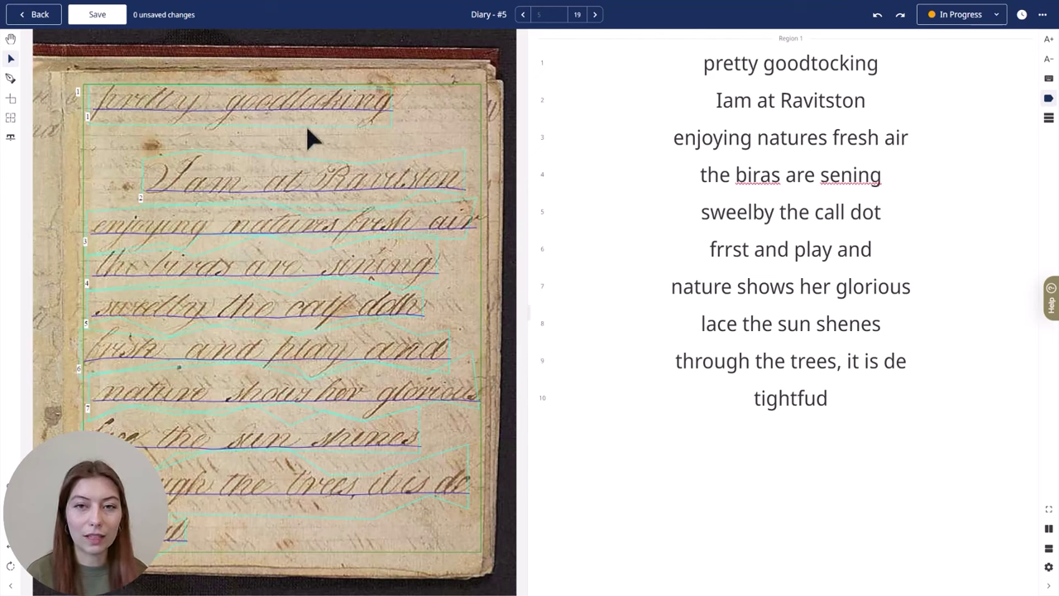
pyautogui.click(1050, 46)
pyautogui.click(818, 64)
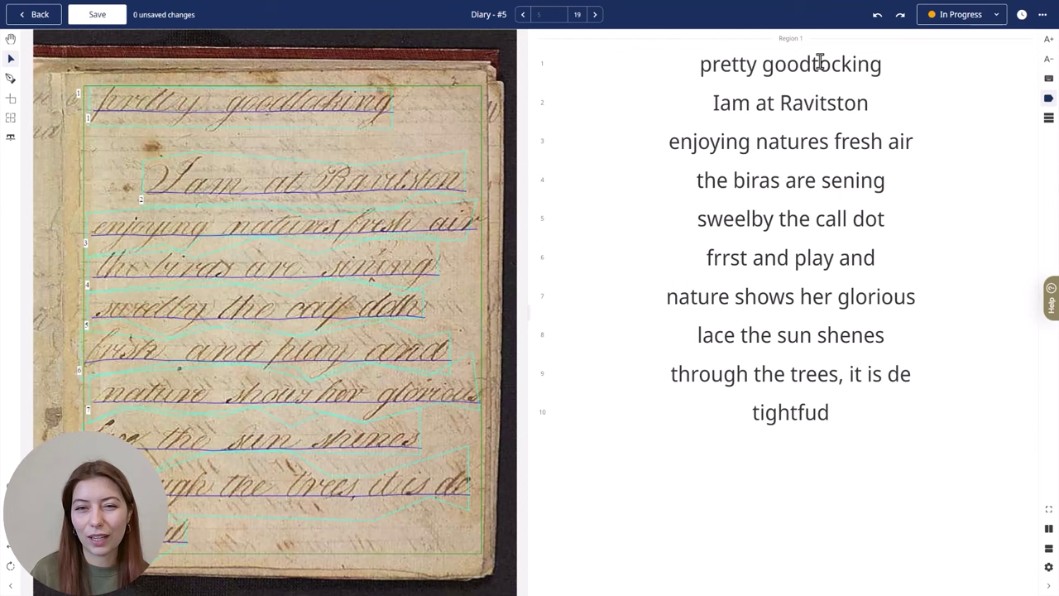
pyautogui.press('BackSpace')
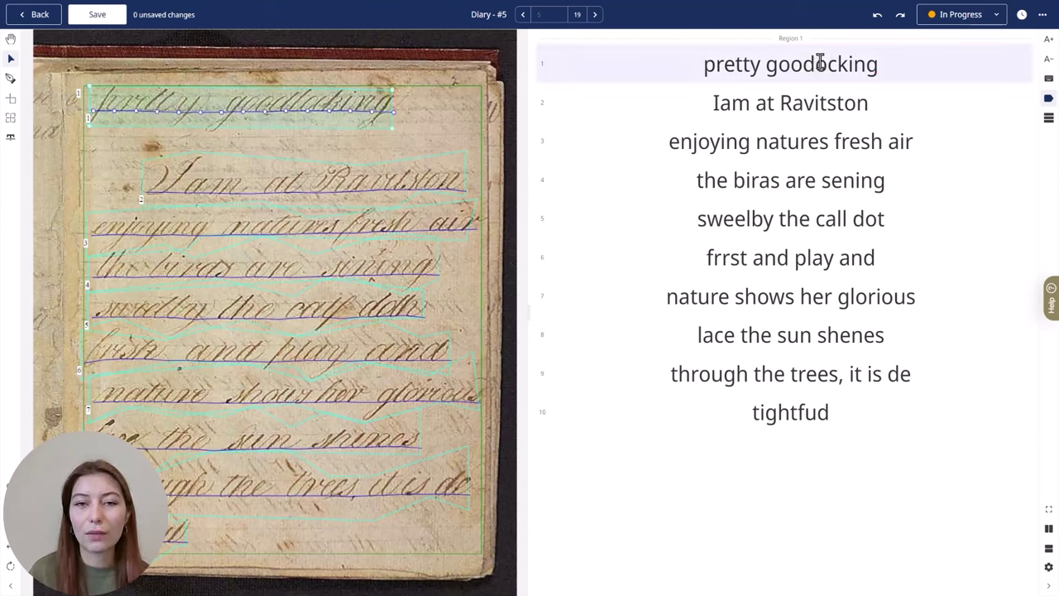
pyautogui.write('l')
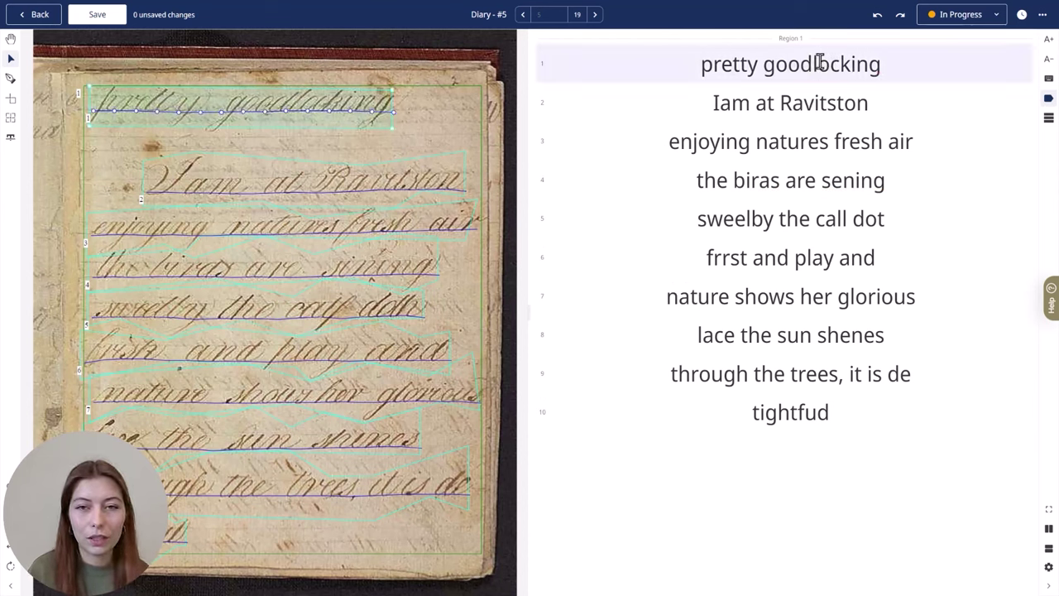